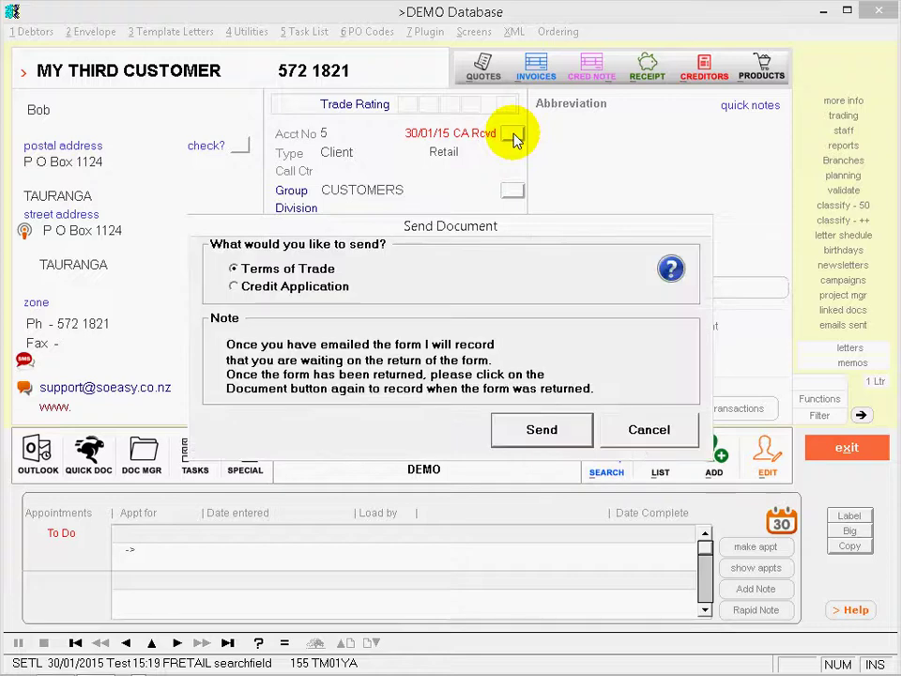
- Email the Credit Application form to the customer and check the received message for its attached document
left_click(259, 289)
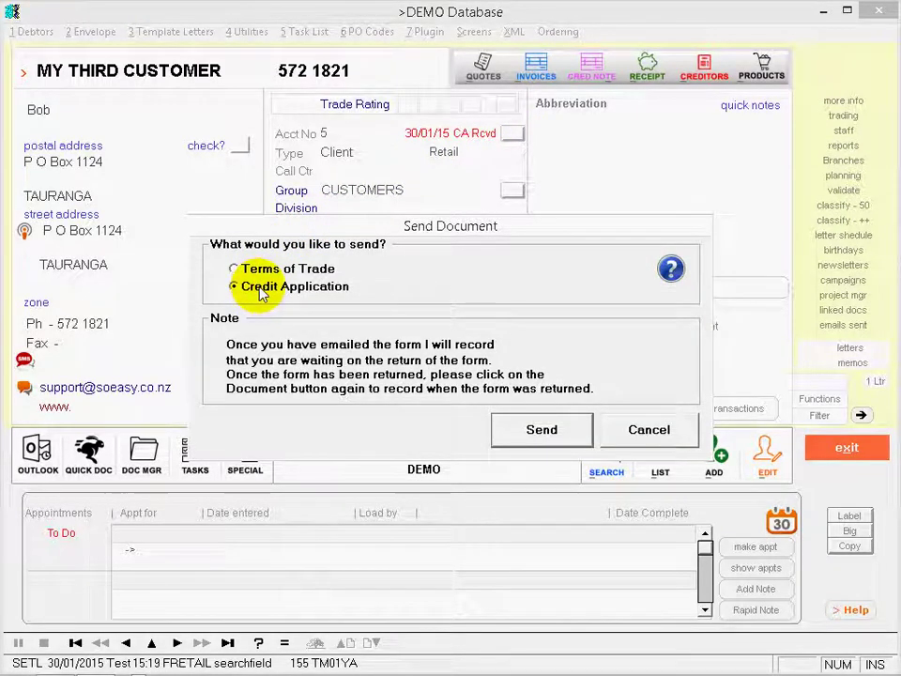
left_click(527, 432)
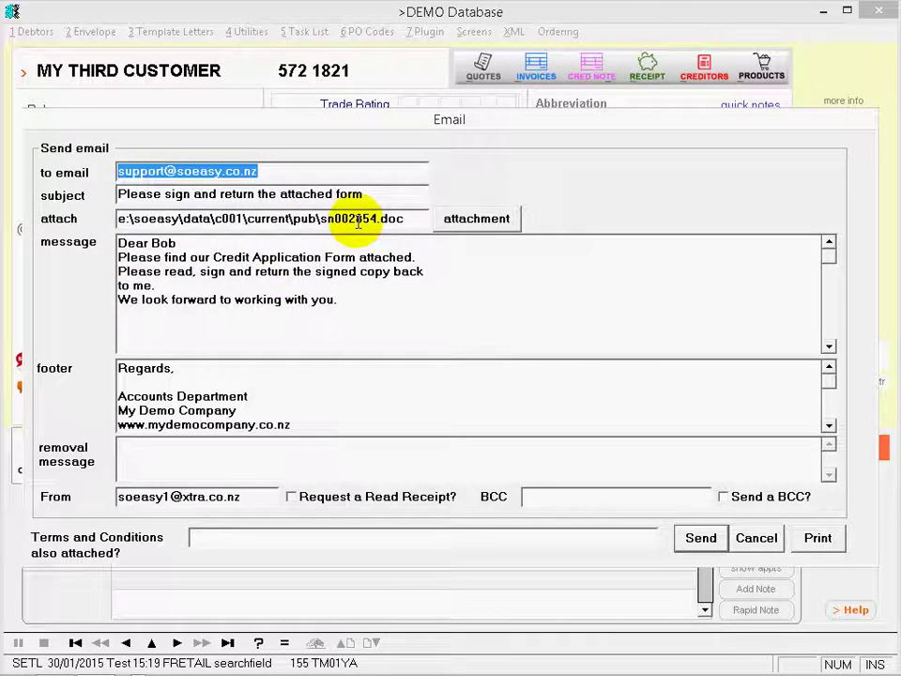
left_click(700, 537)
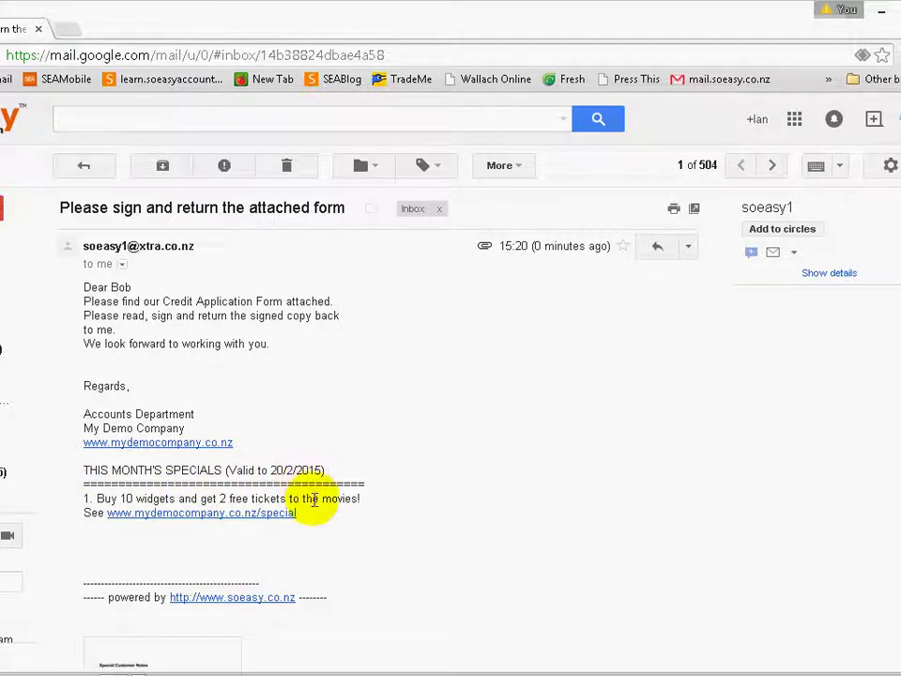
scroll(354, 523, "down", 2)
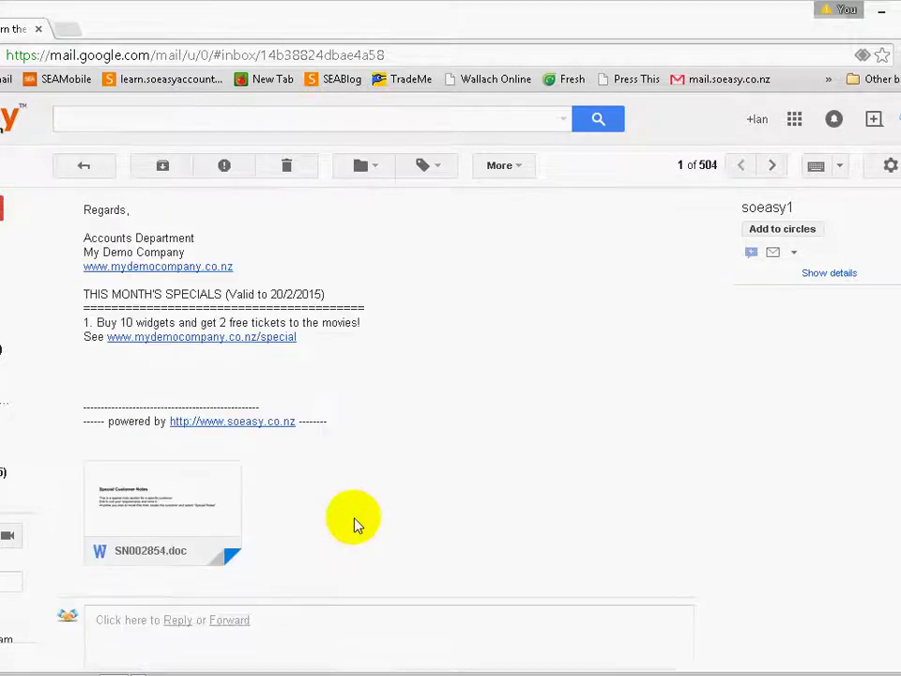
mouse_move(146, 509)
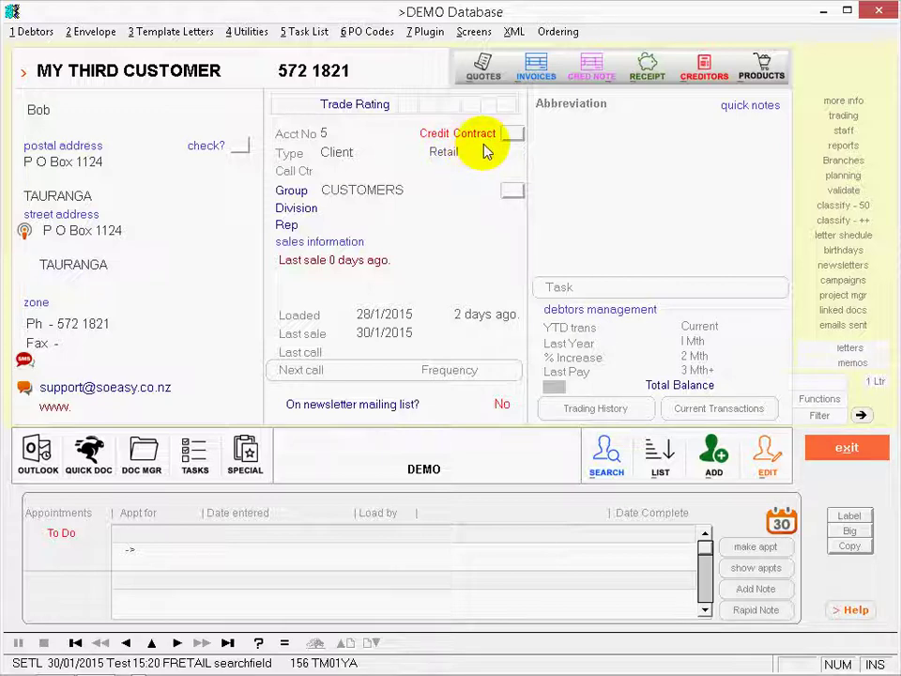
- Record on the customer's record that a signed copy of the Credit Application has been received
left_click(512, 137)
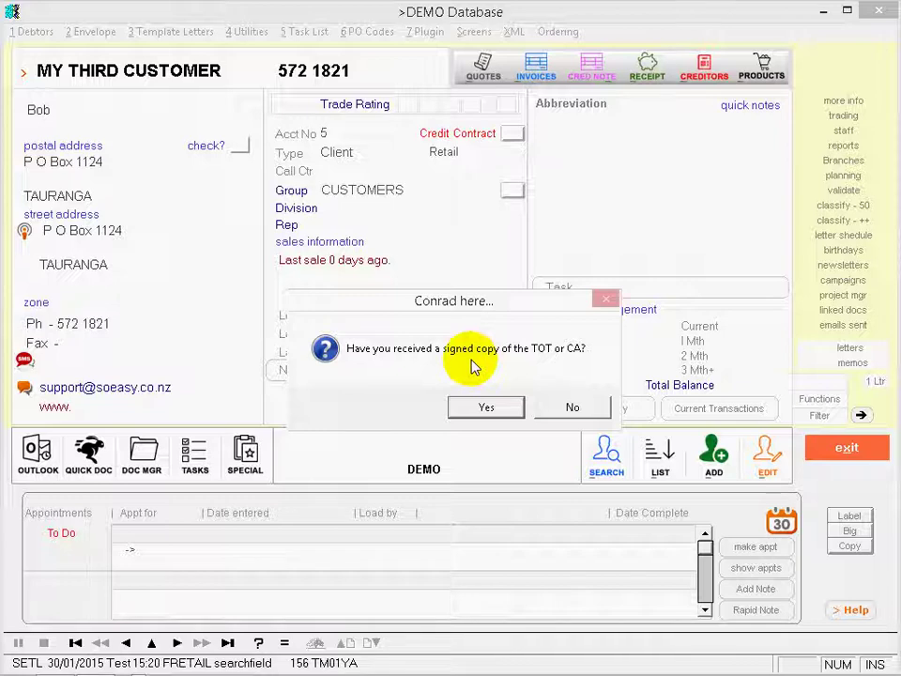
left_click(486, 407)
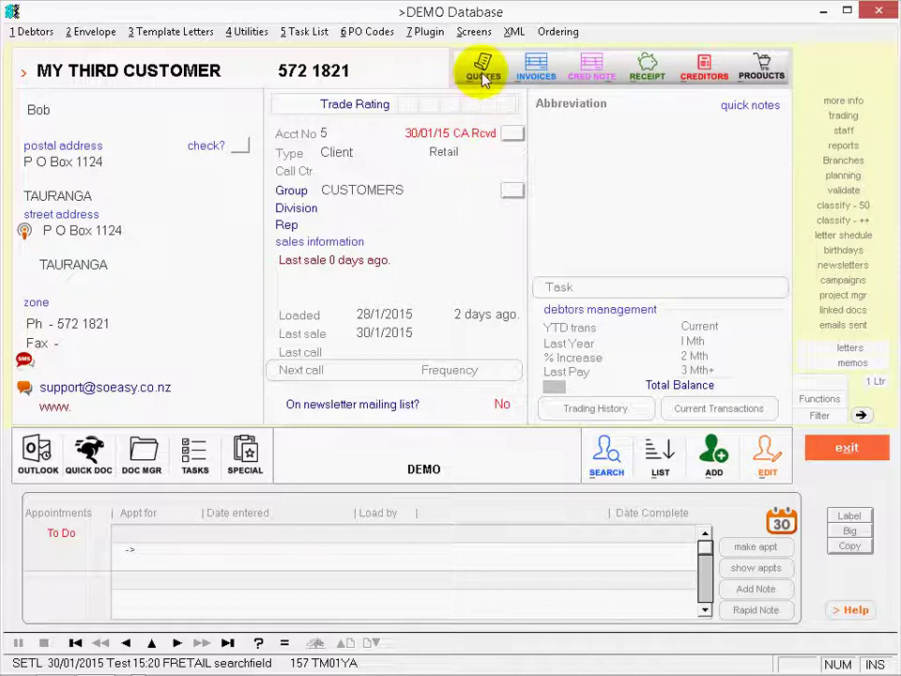
- Email the customer's Widget 02 invoice with the Terms and Conditions attached, and close the invoice
left_click(536, 68)
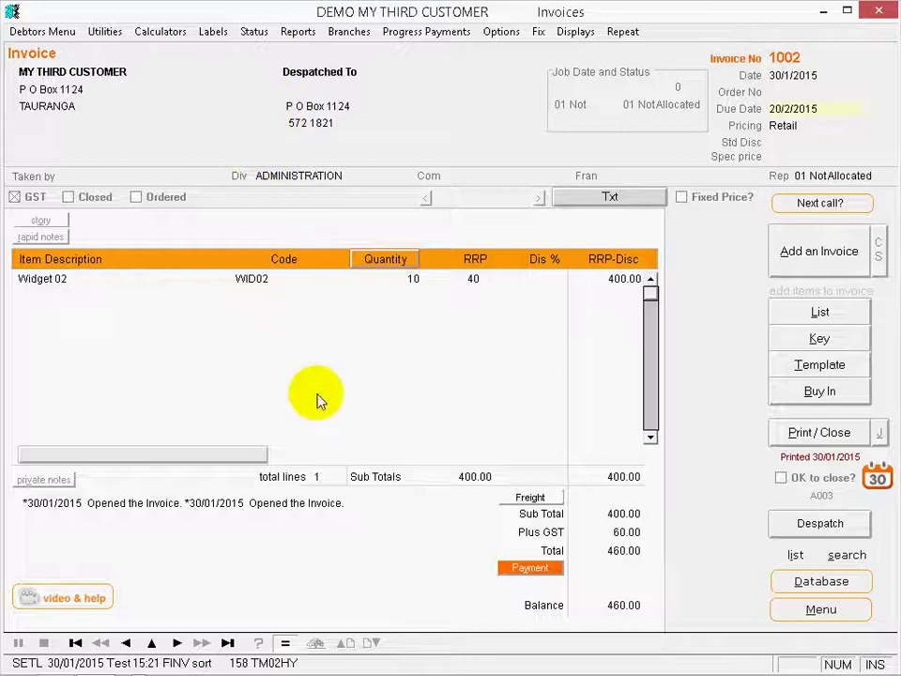
left_click(819, 433)
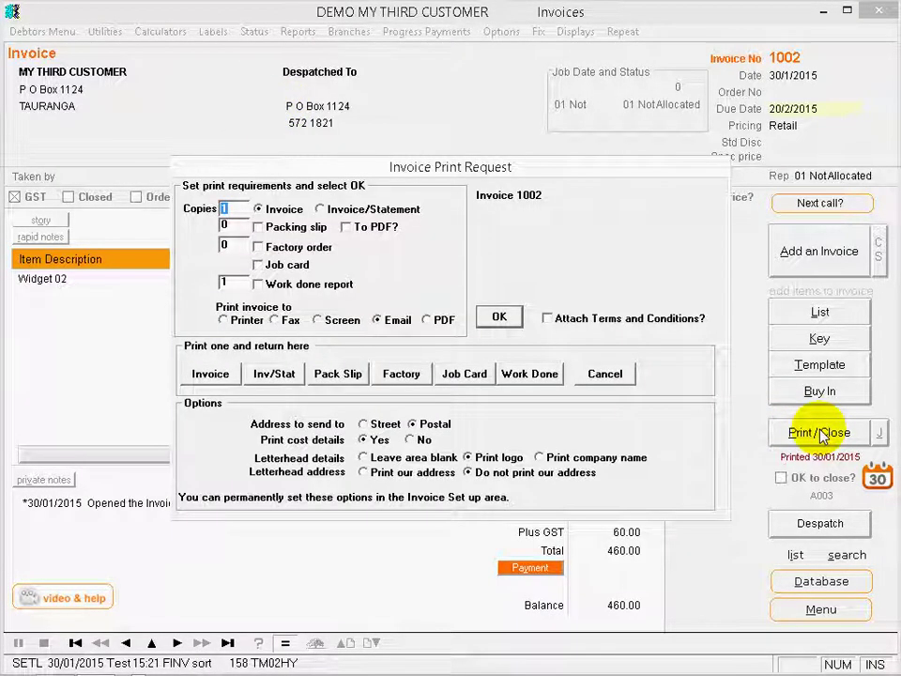
left_click(547, 320)
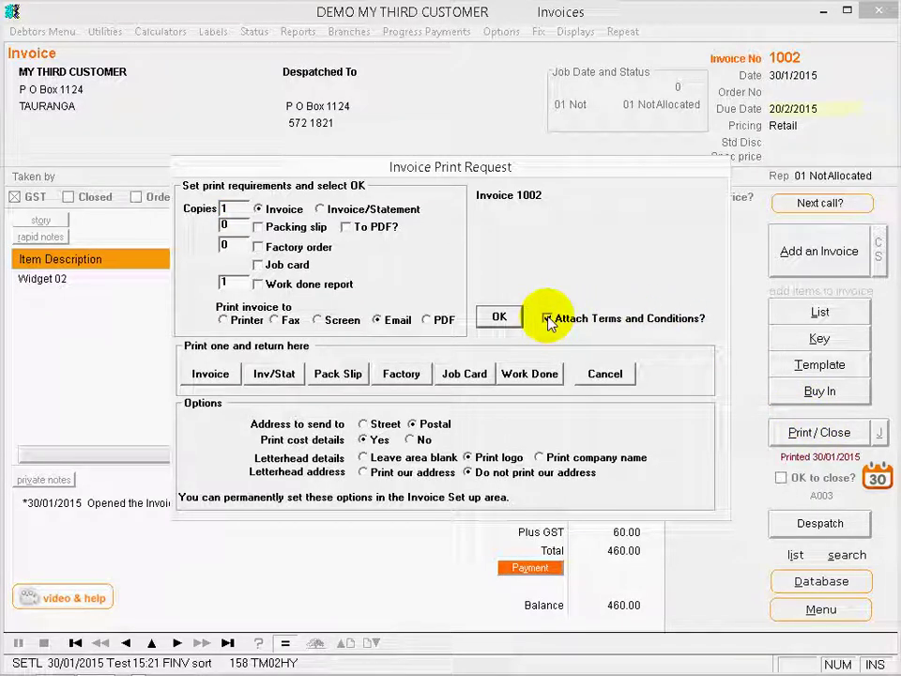
left_click(498, 318)
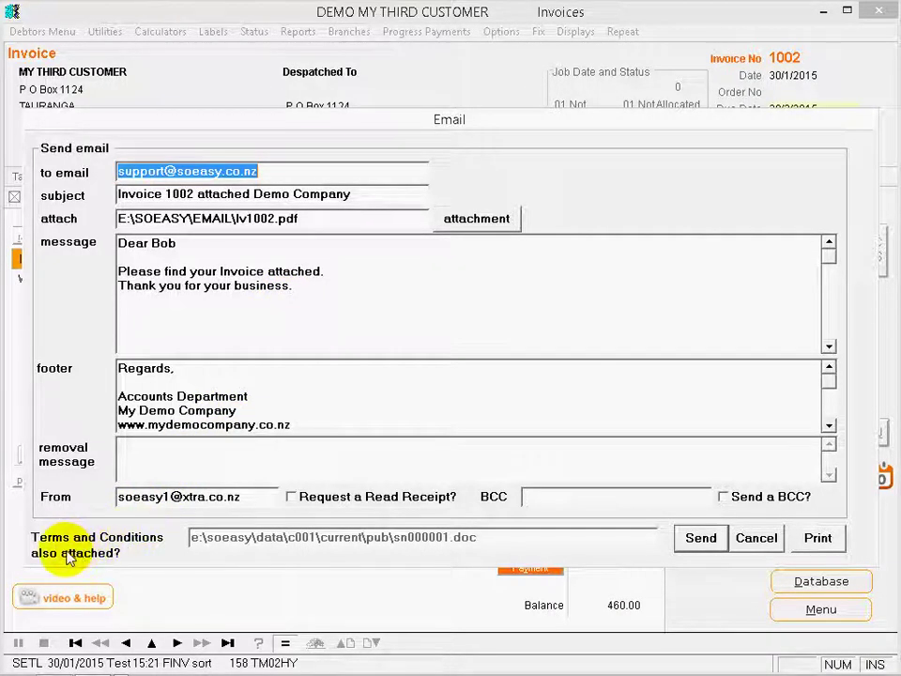
left_click(695, 531)
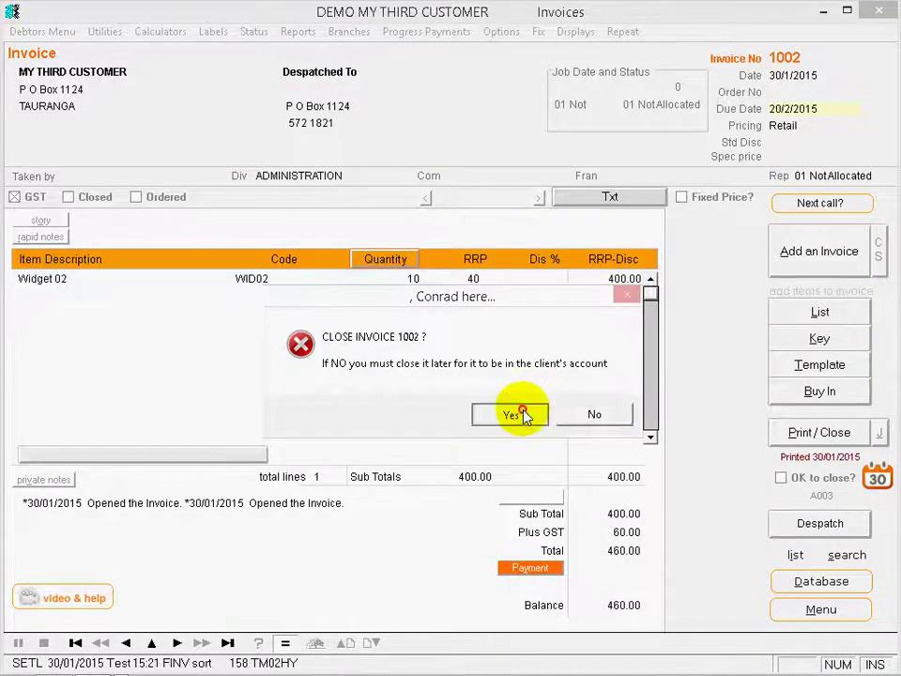
left_click(516, 413)
left_click(459, 383)
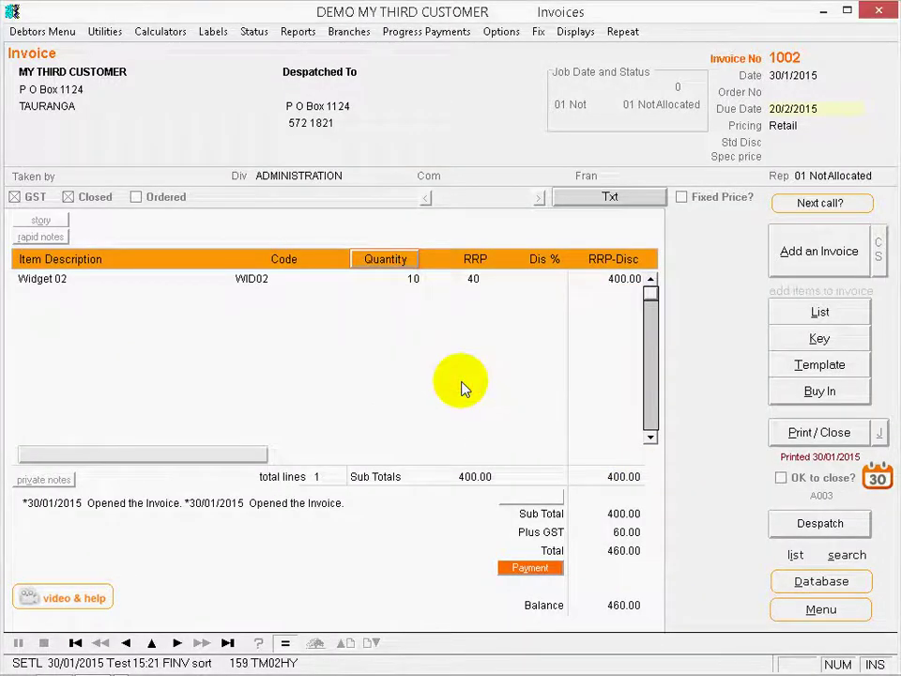
- Switch to Gmail and examine the attachments of the received invoice email, returning to the invoice screen
key("alt+Tab")
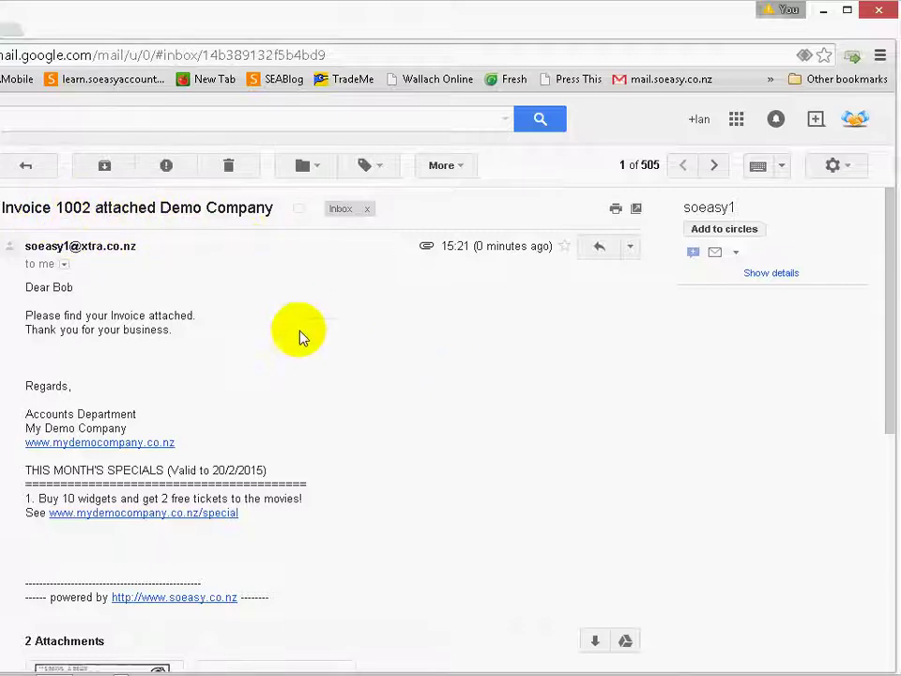
scroll(300, 336, "down", 2)
mouse_move(282, 509)
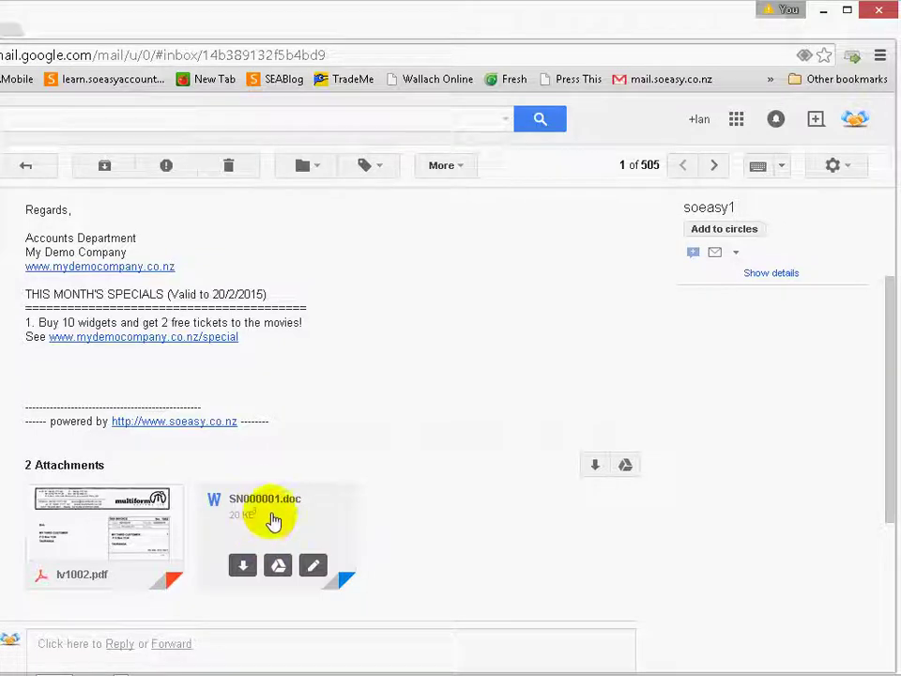
key("alt+Tab")
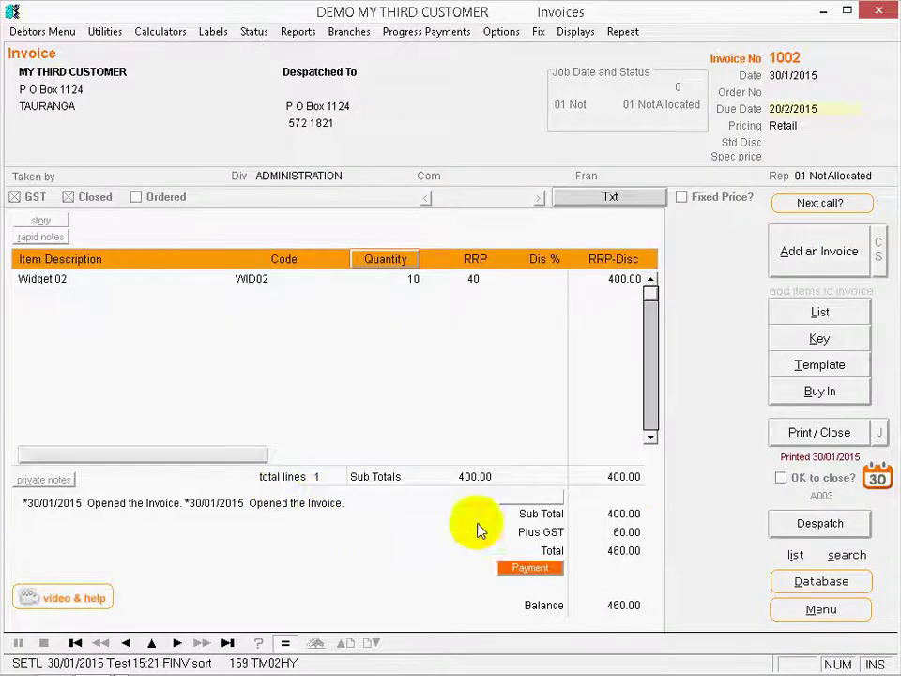
- View the customer's sent emails, inspect the newest invoice email's Terms and Conditions attachment, and return to the main customer record
left_click(807, 584)
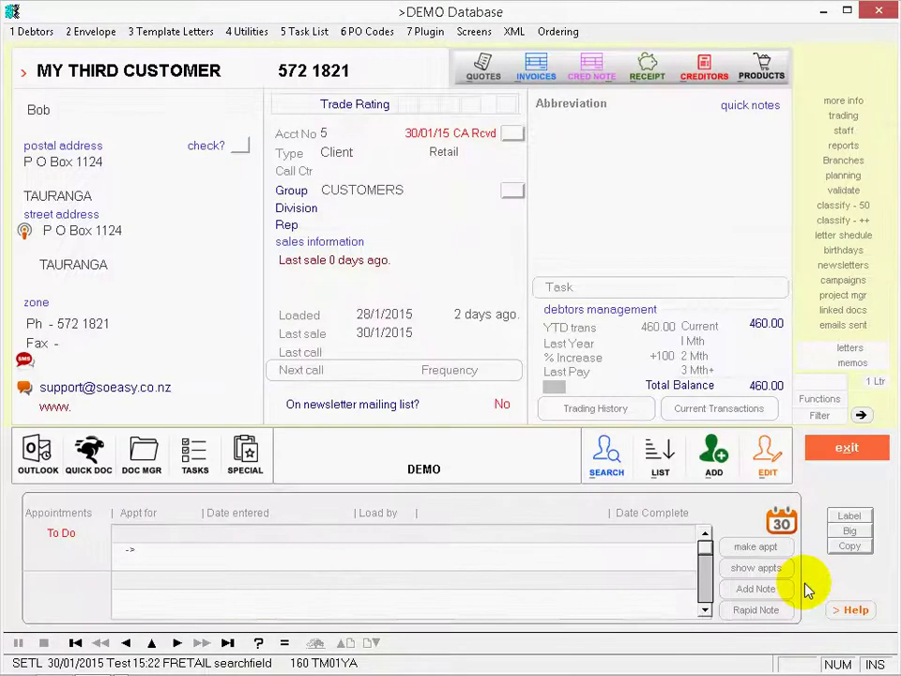
left_click(835, 323)
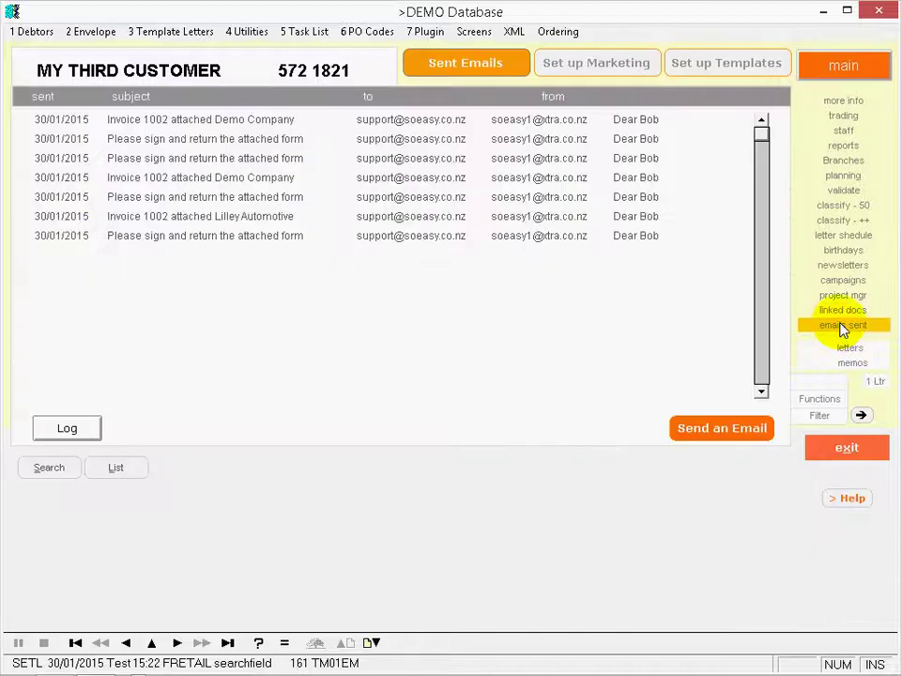
double_click(207, 122)
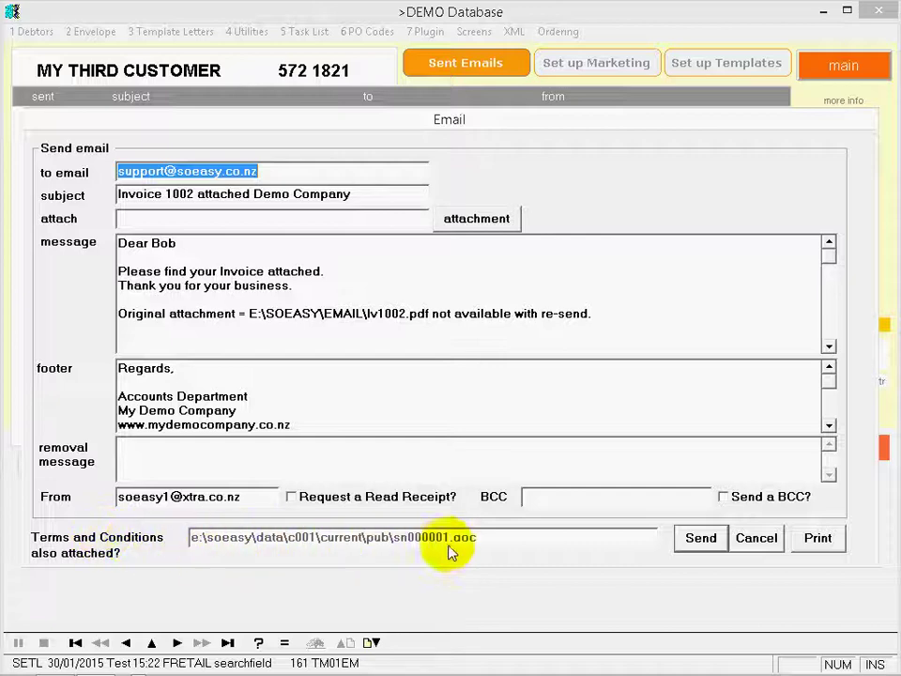
left_click(751, 544)
left_click(865, 73)
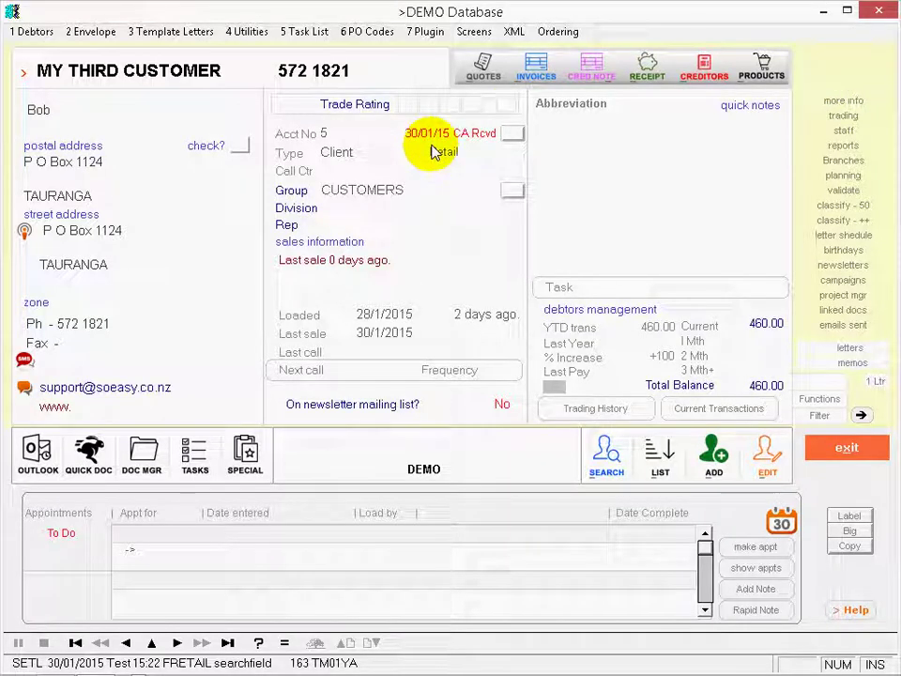
key("alt+Tab")
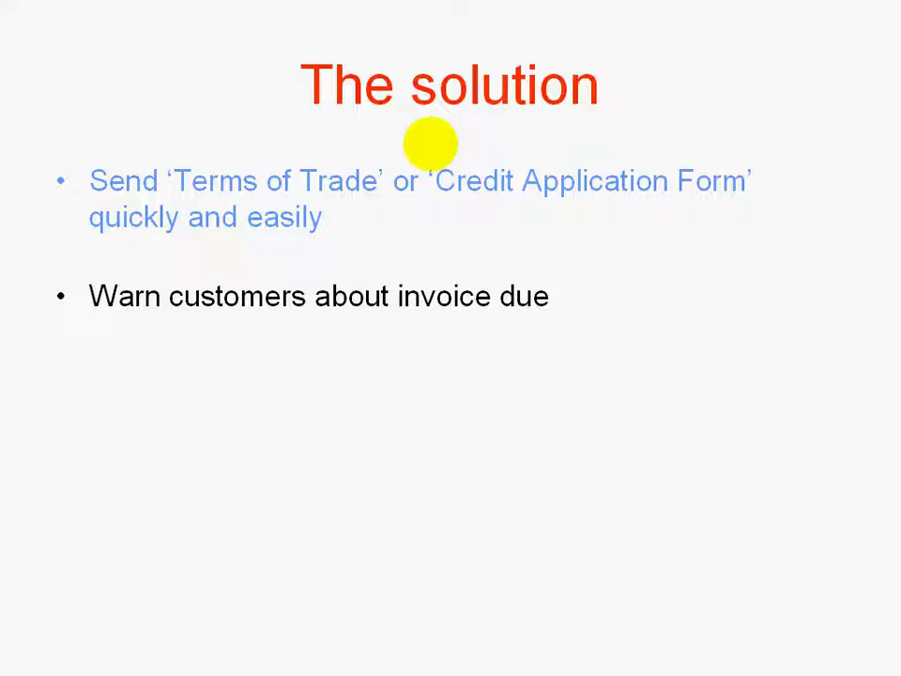
key("alt+Tab")
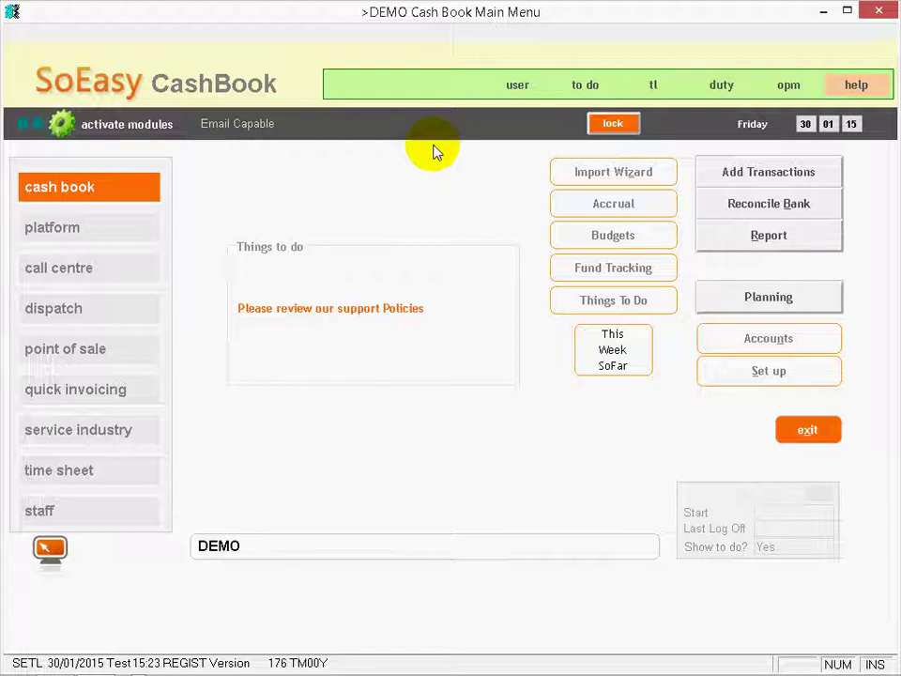
- Open the Platform module and decline sending today's account reminder emails, reloading the module once from Cash Book
left_click(103, 229)
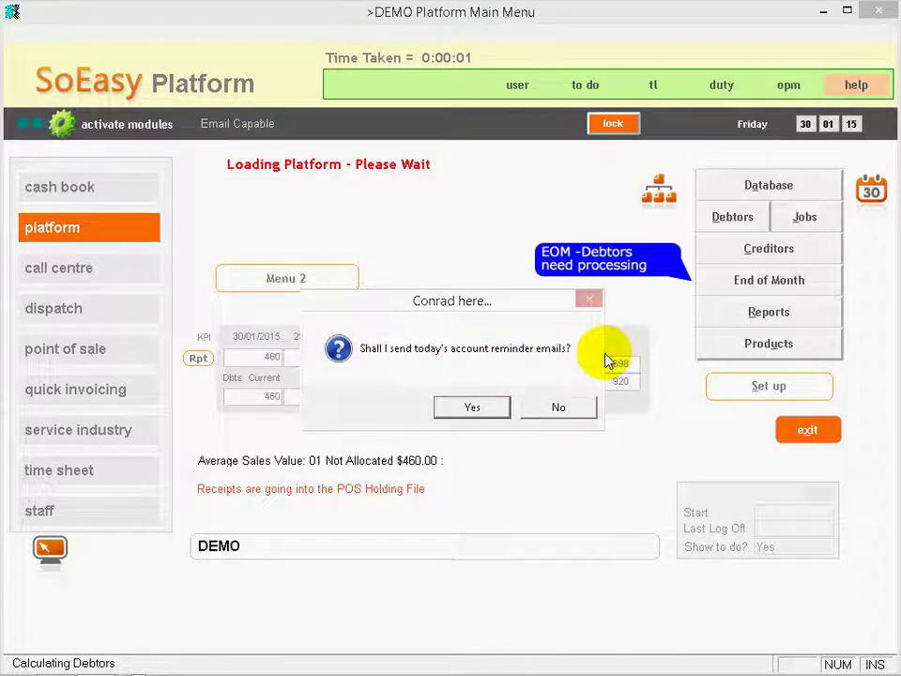
left_click(560, 409)
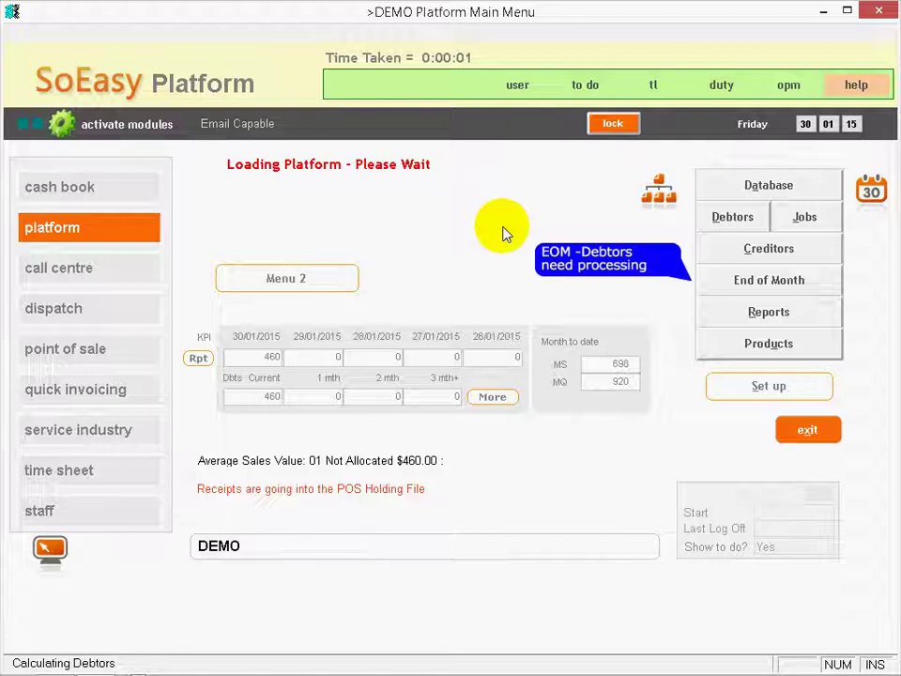
left_click(111, 188)
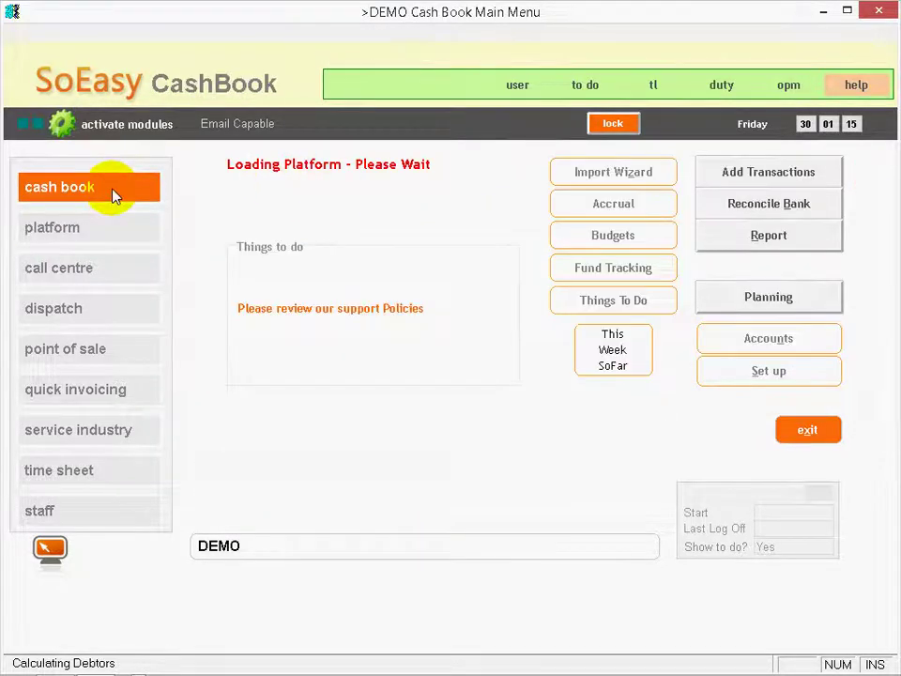
left_click(114, 230)
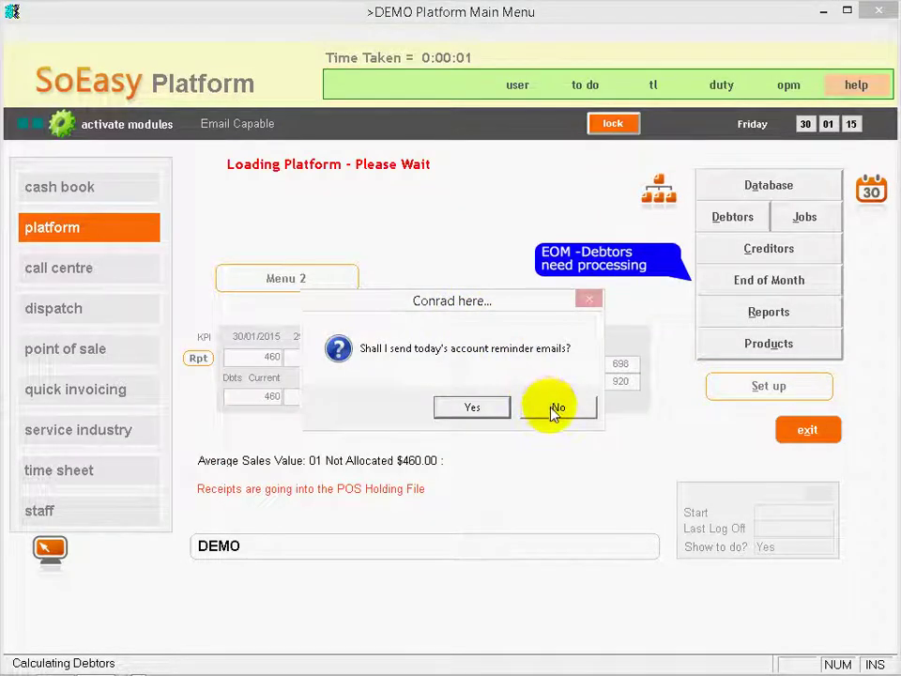
left_click(556, 407)
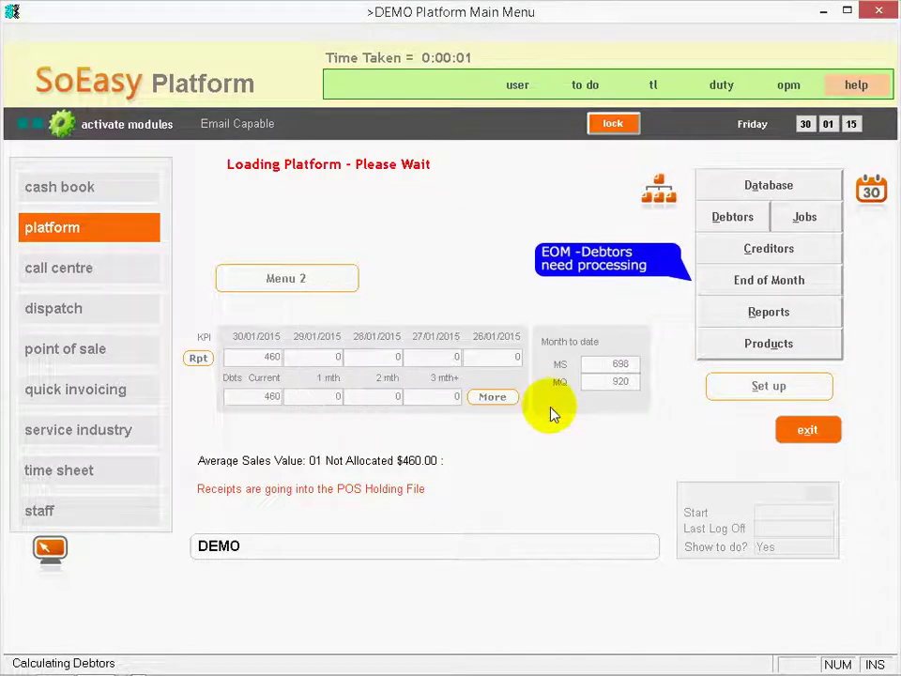
- Open the debtors reminder list for 30/01/2015 and review the listed customer's Debtors Management Notes without saving
left_click(719, 222)
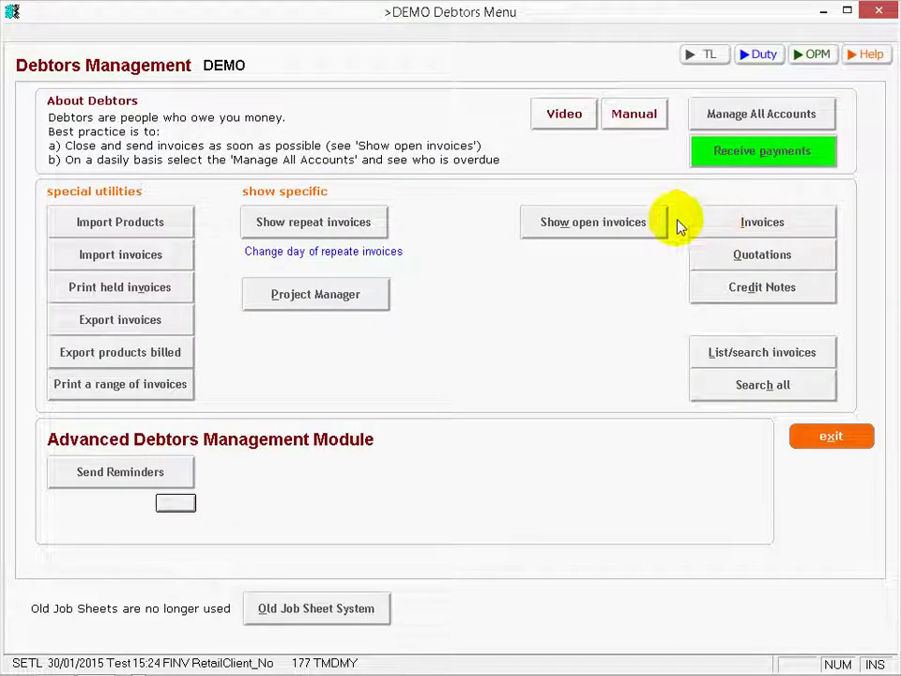
left_click(135, 478)
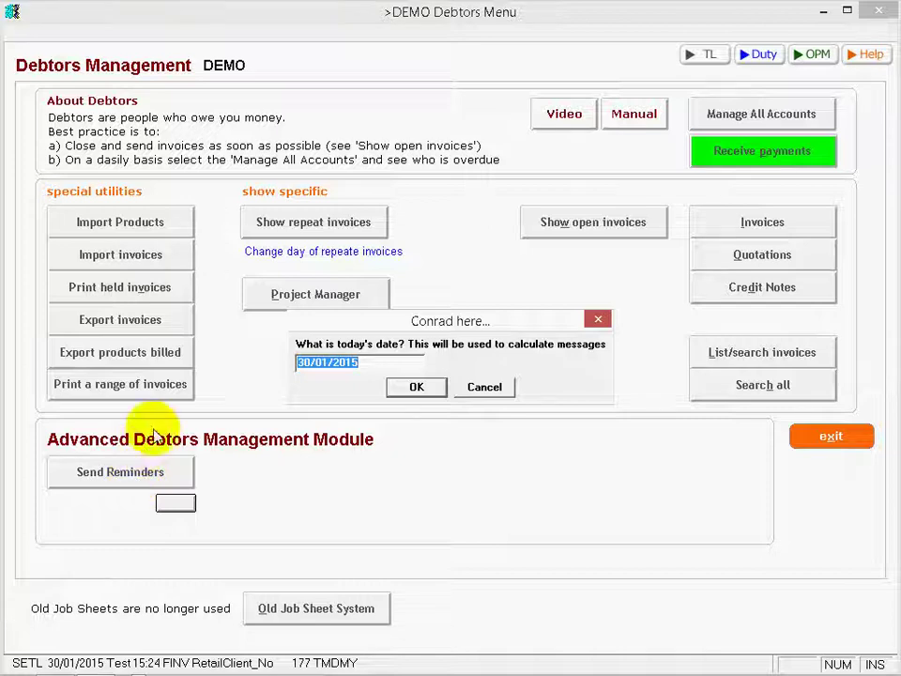
left_click(403, 393)
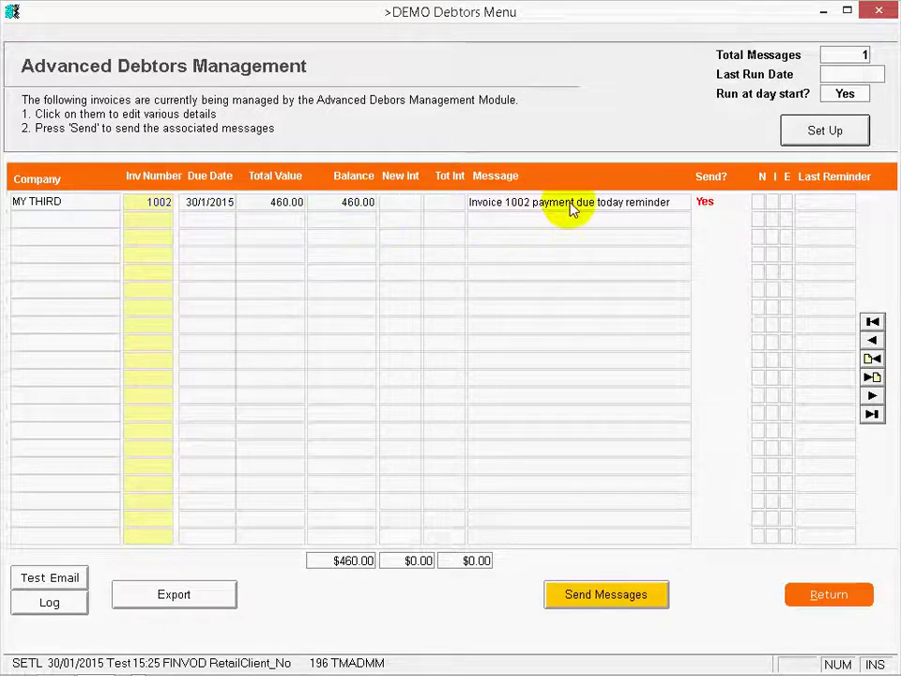
left_click(617, 207)
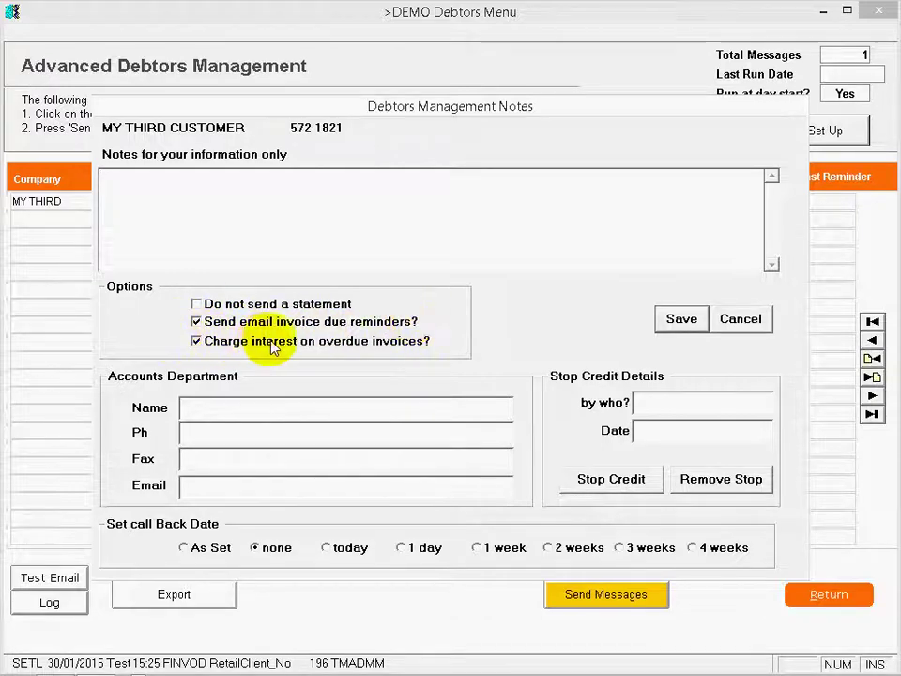
left_click(737, 318)
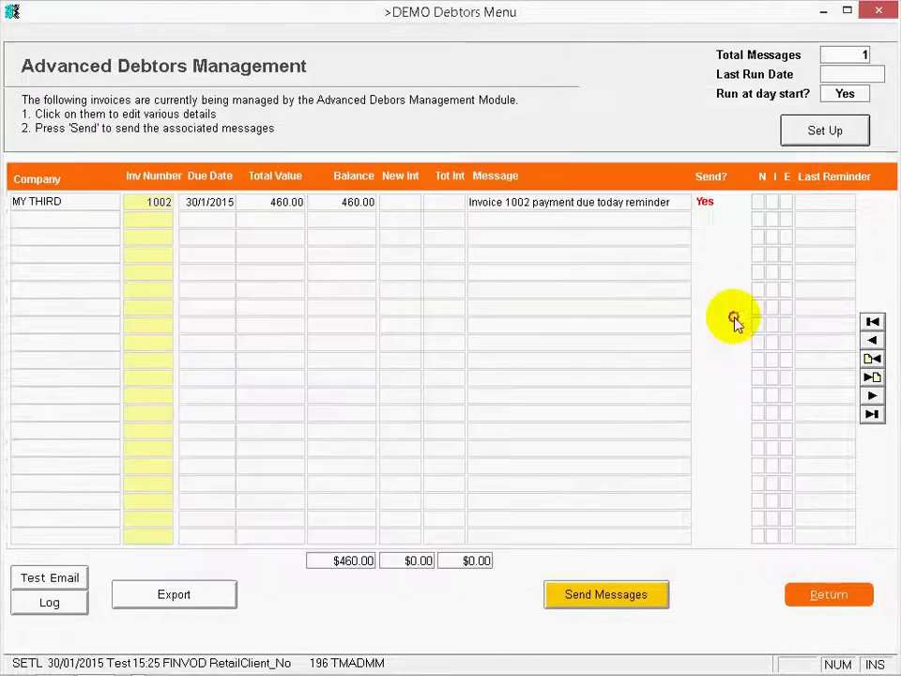
- Send the listed payment due reminder message from the default sender address
left_click(599, 595)
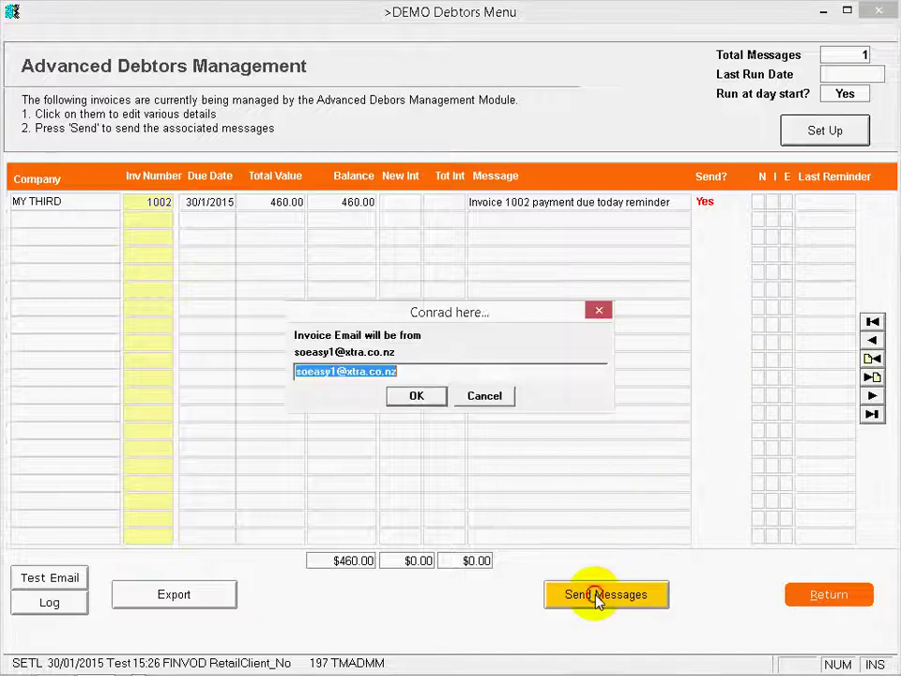
left_click(420, 397)
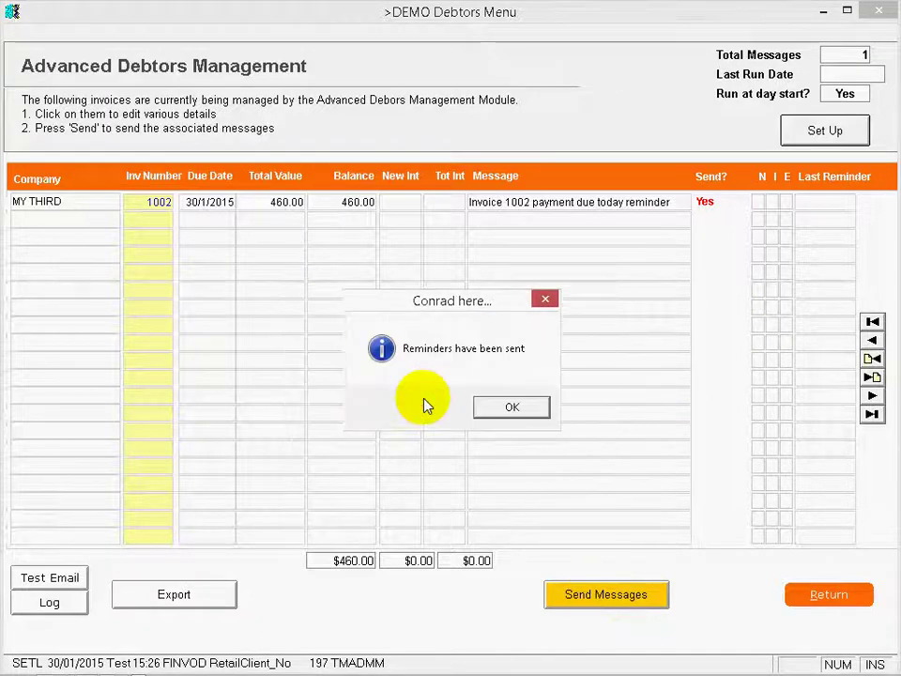
left_click(501, 406)
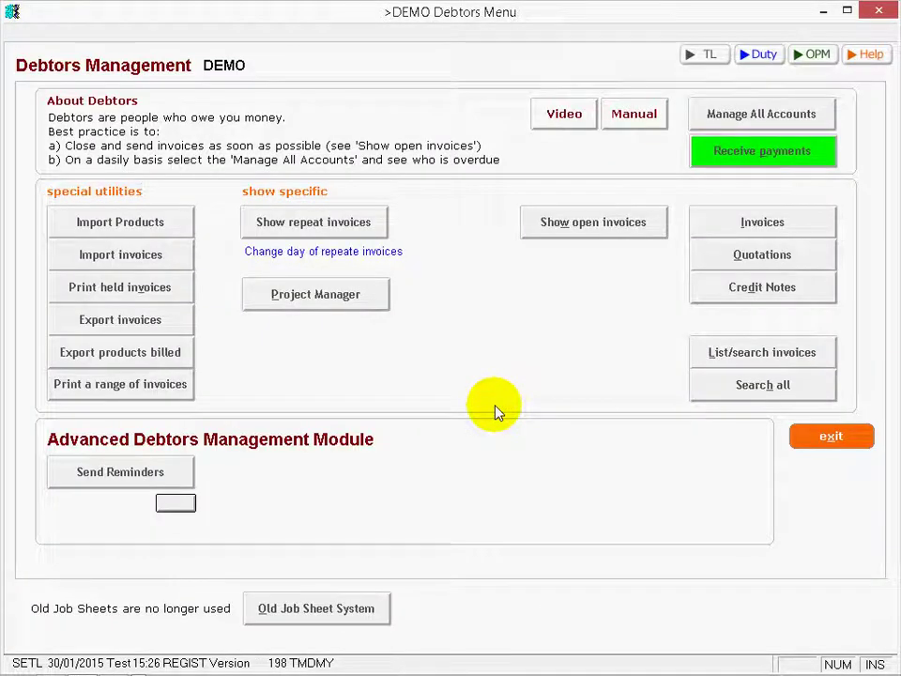
key("alt+Tab")
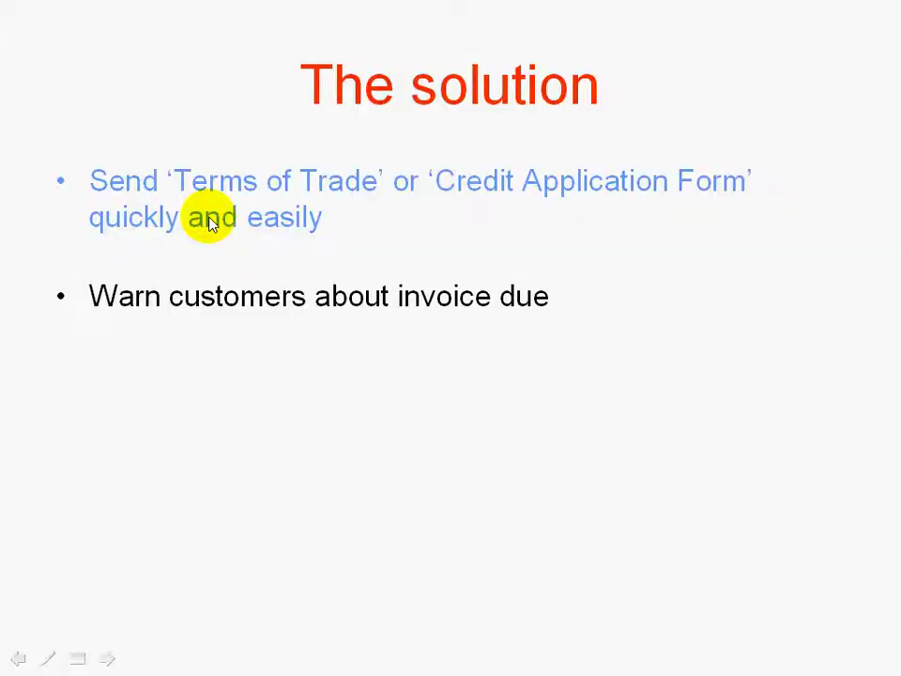
left_click(208, 222)
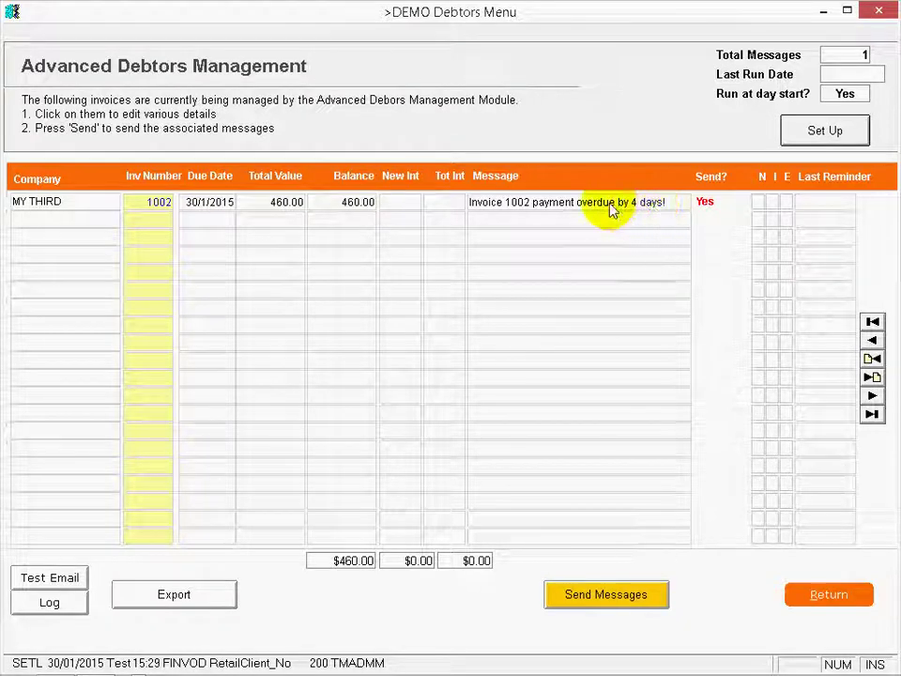
- Send the listed reminder for the invoice payment overdue by 4 days, using the default sender address
left_click(603, 590)
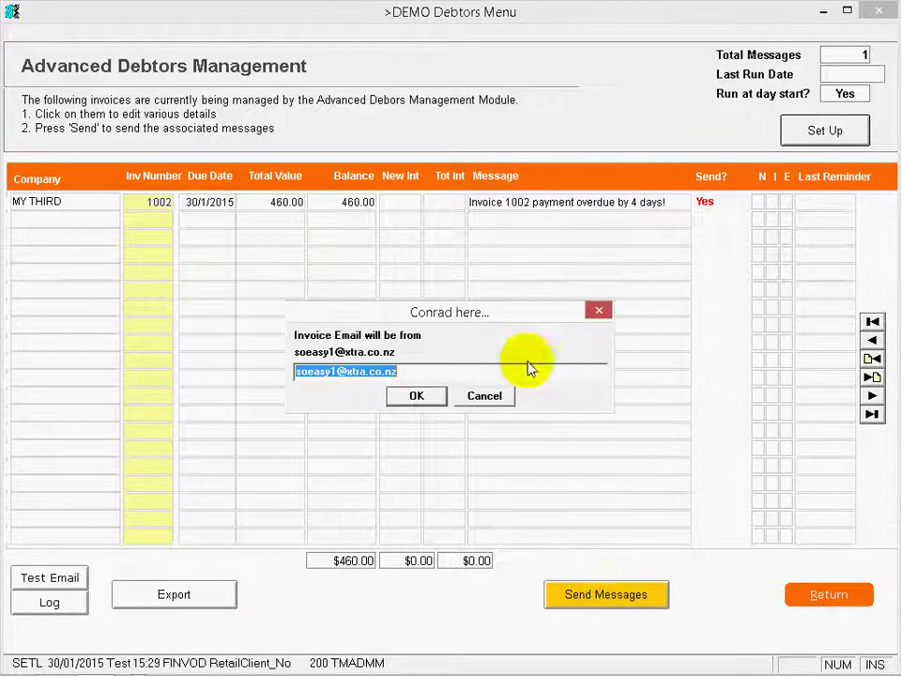
left_click(413, 396)
left_click(492, 407)
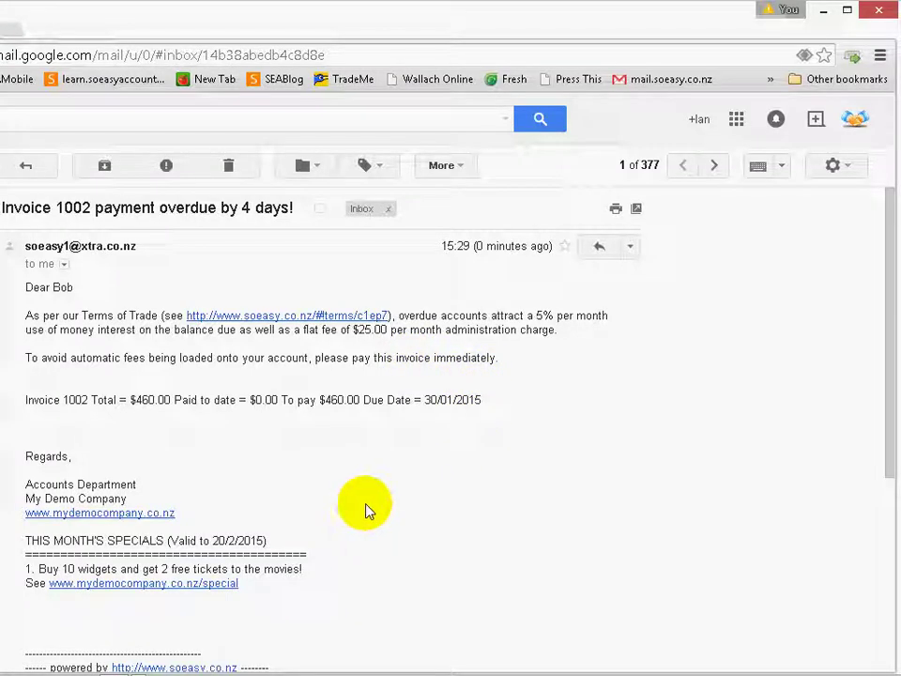
key("alt+Tab")
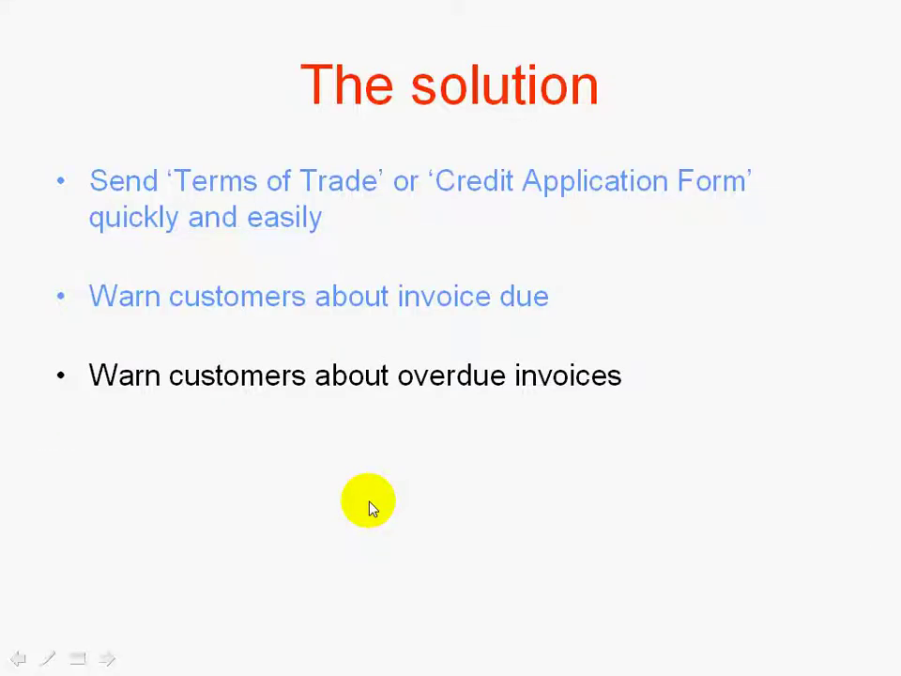
left_click(368, 507)
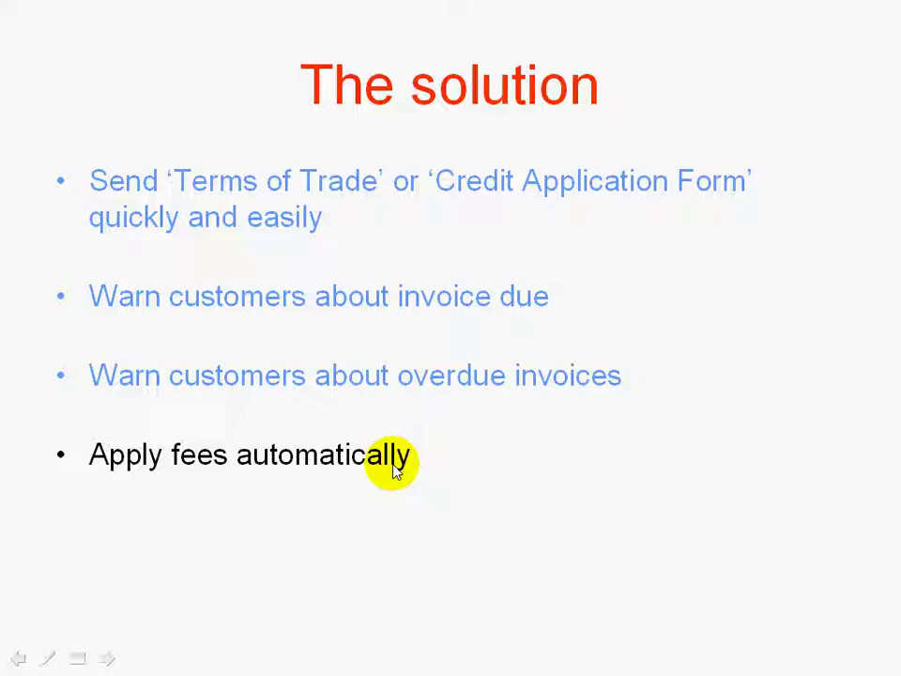
key("alt+Tab")
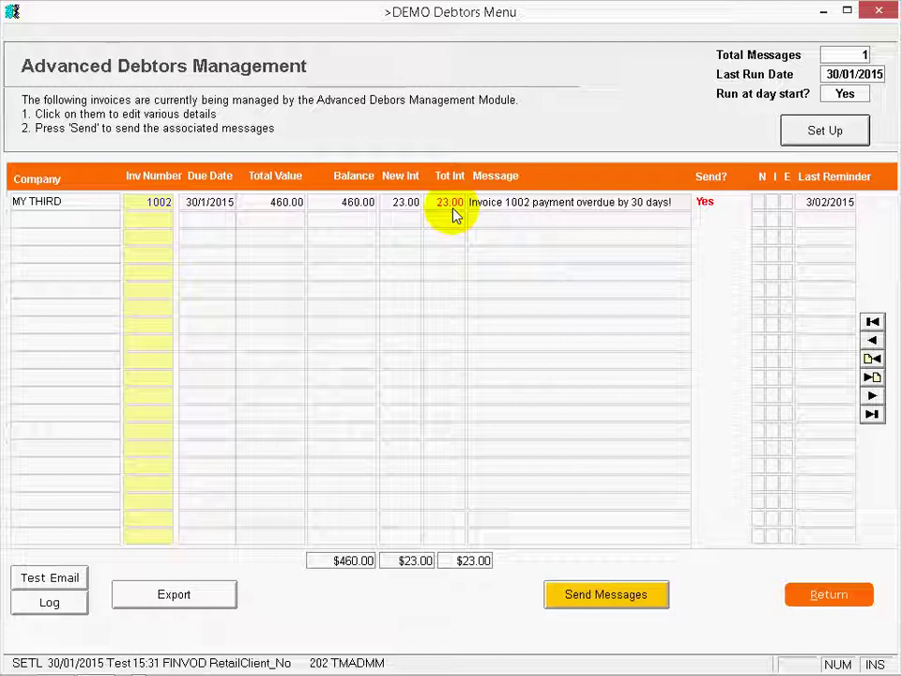
- Send the listed reminder for the invoice payment overdue by 30 days with its interest charge, using the default sender address
left_click(616, 593)
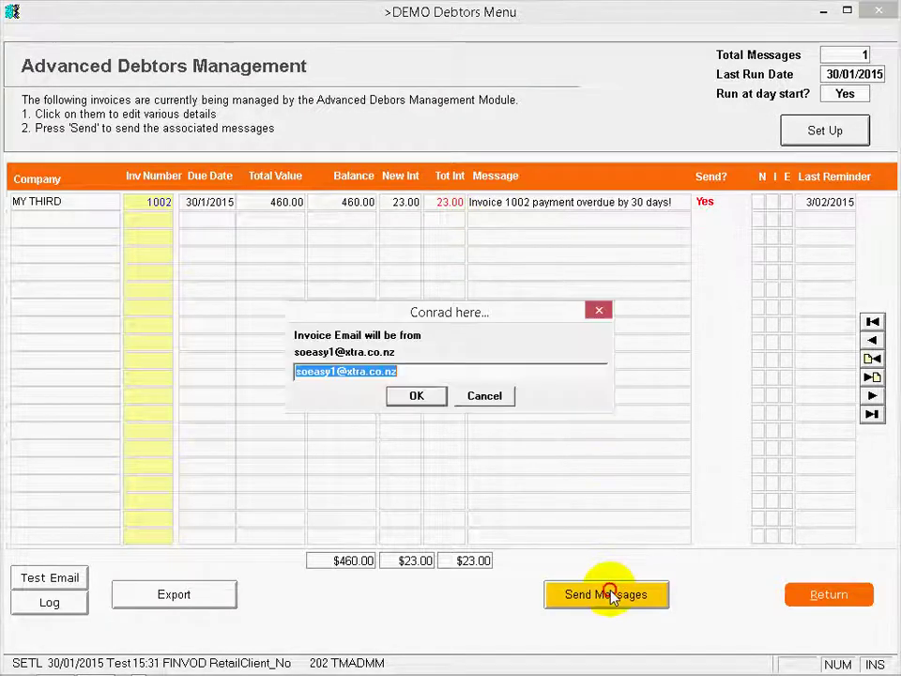
left_click(416, 396)
left_click(513, 409)
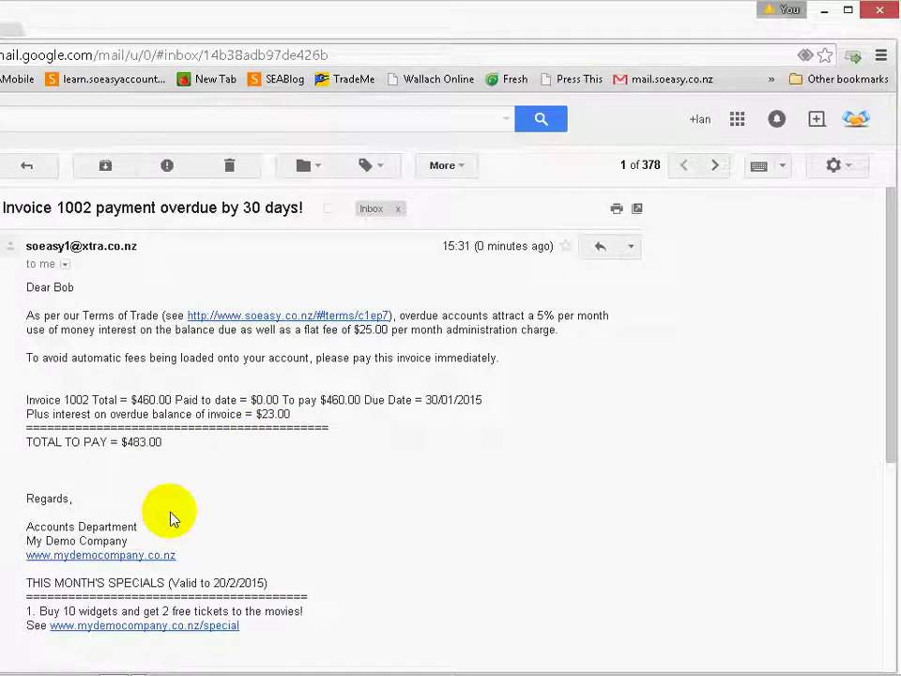
- Switch back to the customer's current transactions and inspect the journal entry for interest charged on the overdue invoice, without deleting it
key("alt+Tab")
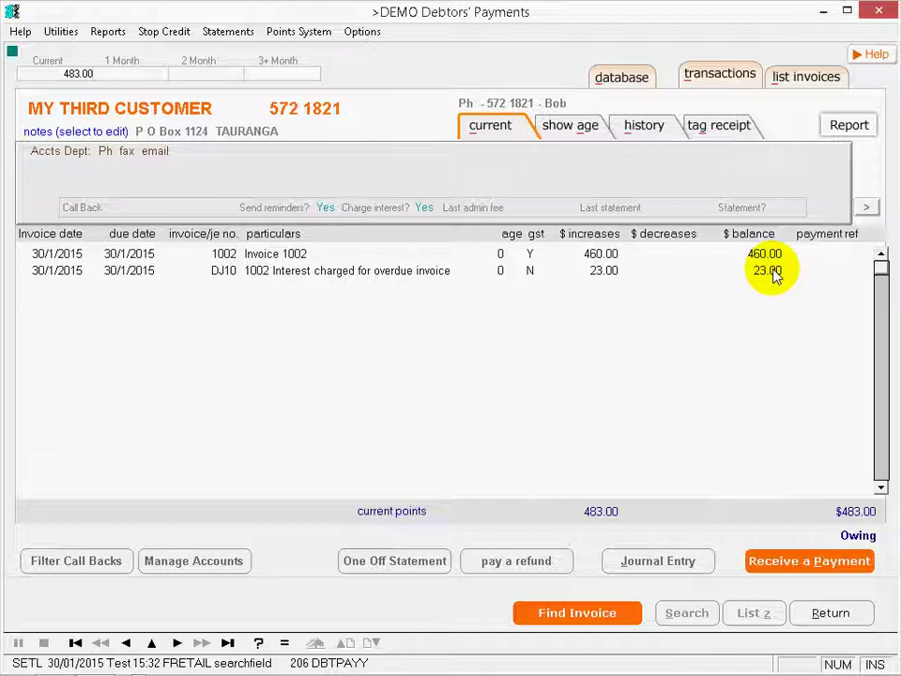
double_click(335, 275)
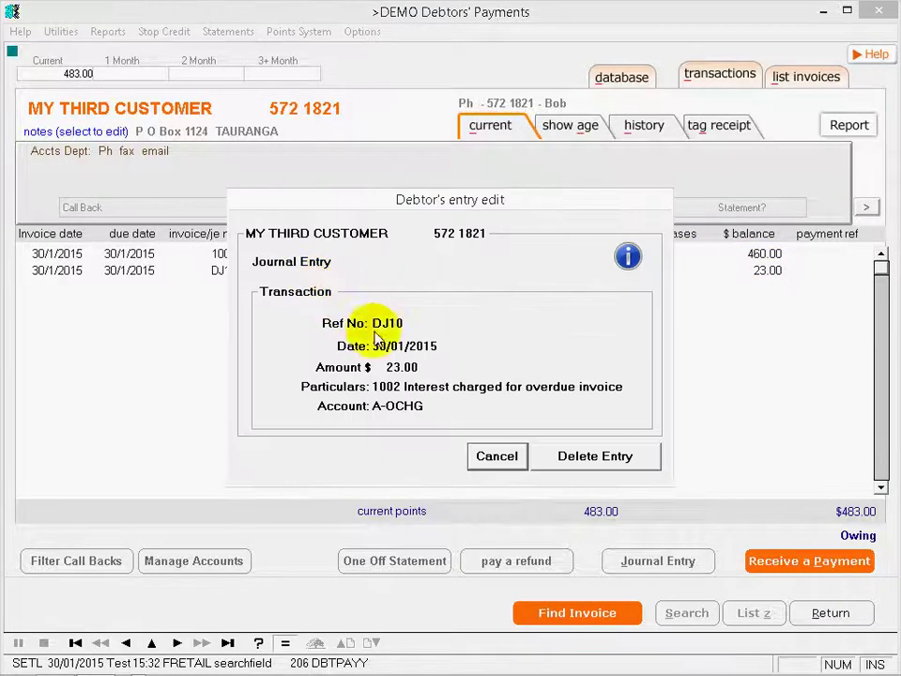
left_click(496, 460)
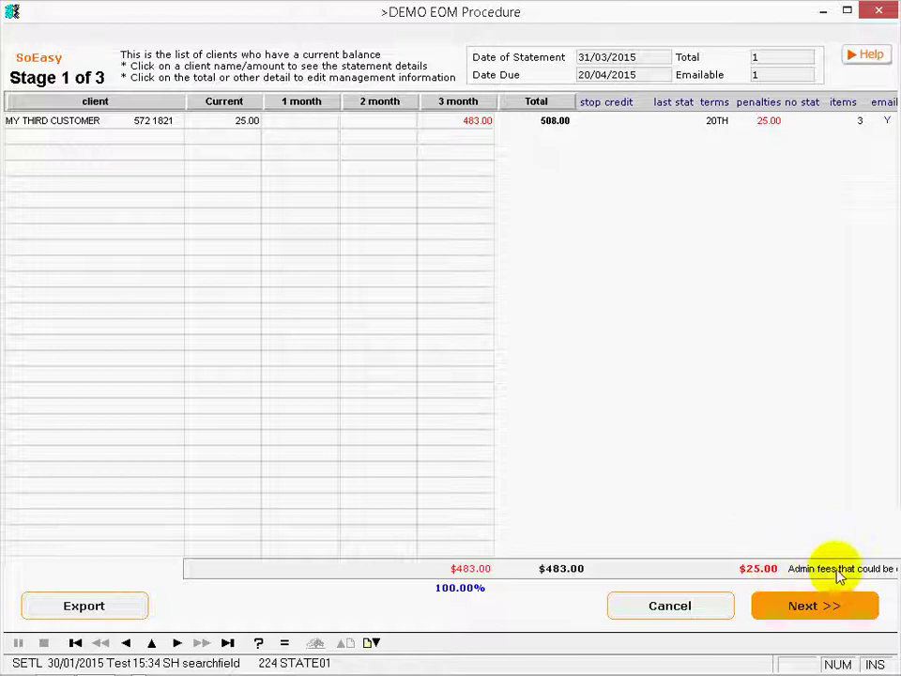
- Accept the list of clients with balances and print the statements dated 31/03/2015
left_click(800, 610)
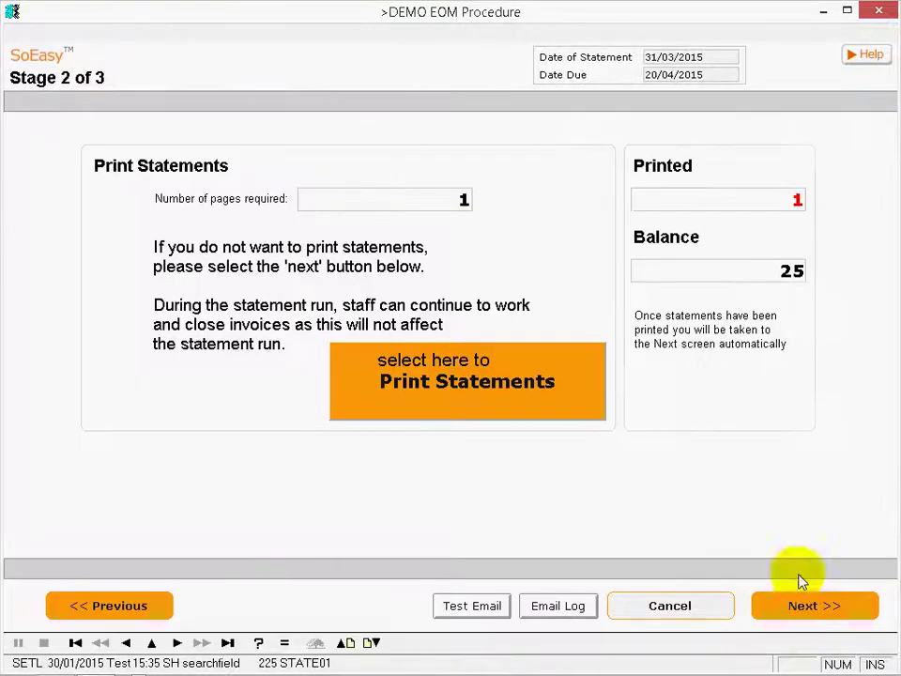
left_click(513, 389)
left_click(560, 439)
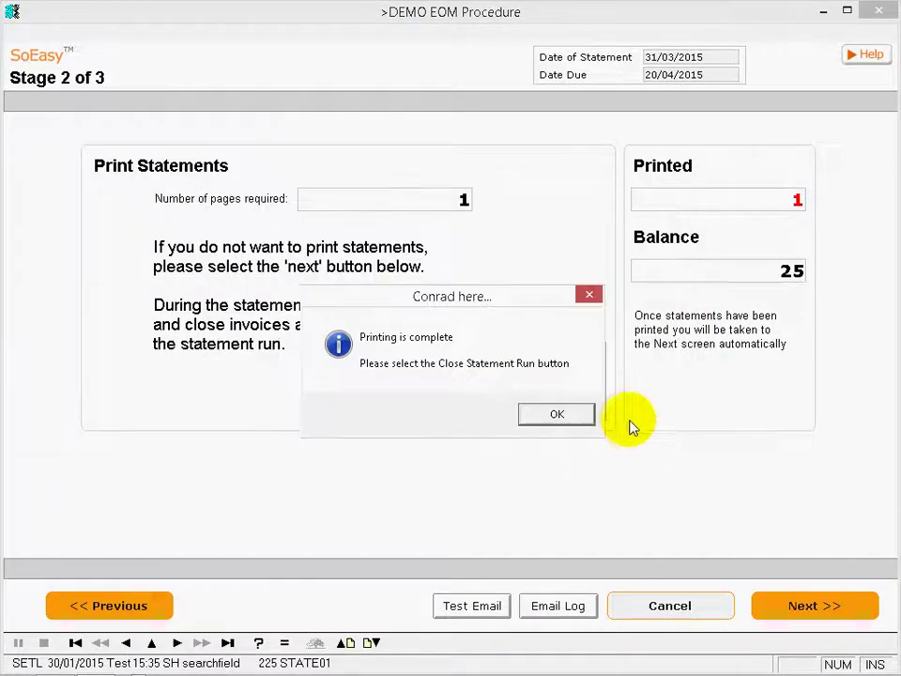
left_click(569, 416)
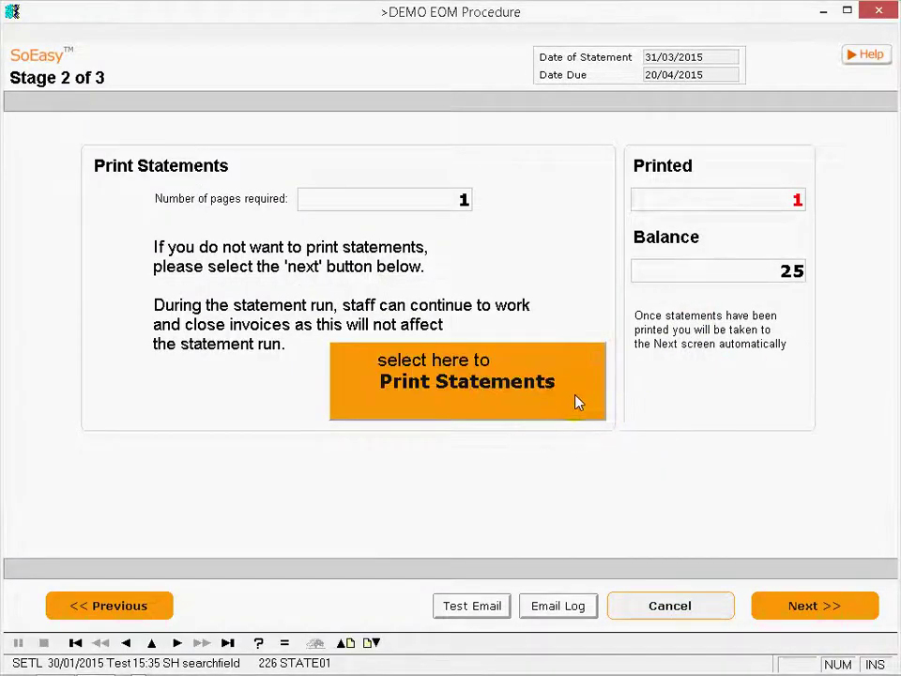
- Close the statement run, saving the current stock values and skipping the Debtors Aged Report, and exit the procedure
left_click(775, 613)
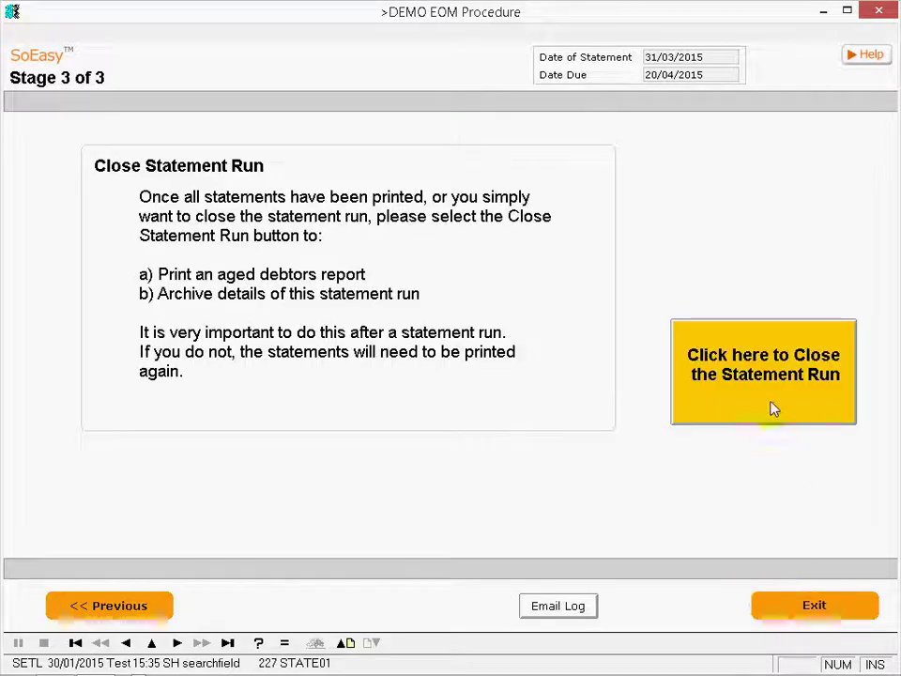
left_click(762, 356)
left_click(610, 409)
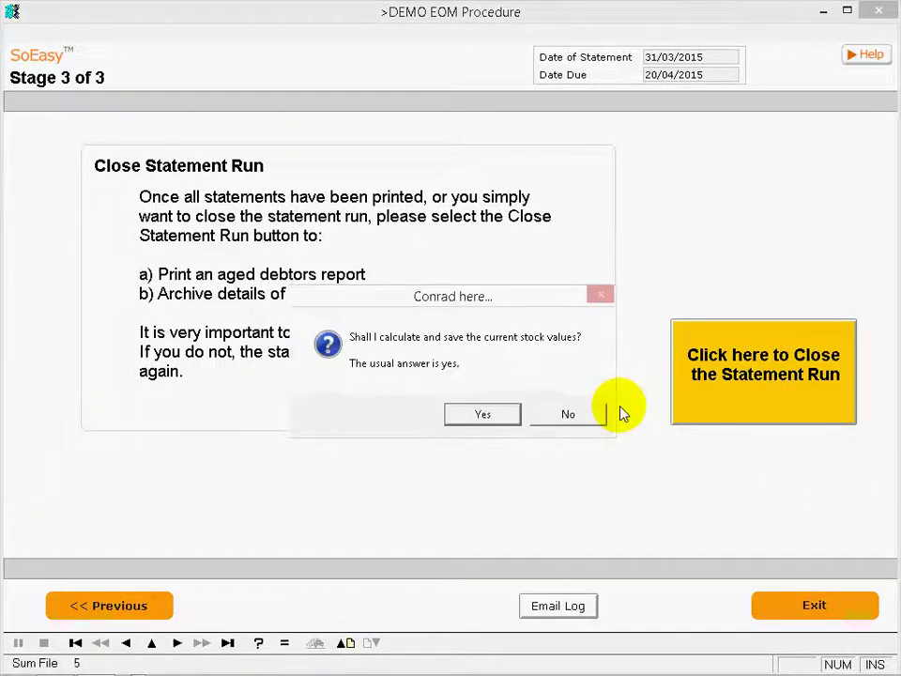
left_click(514, 414)
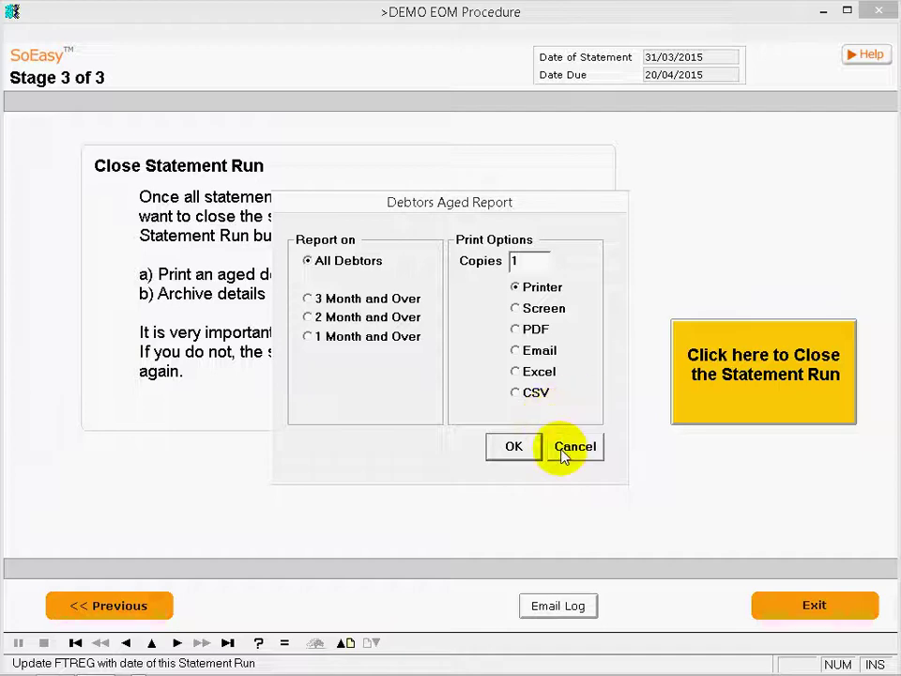
left_click(564, 447)
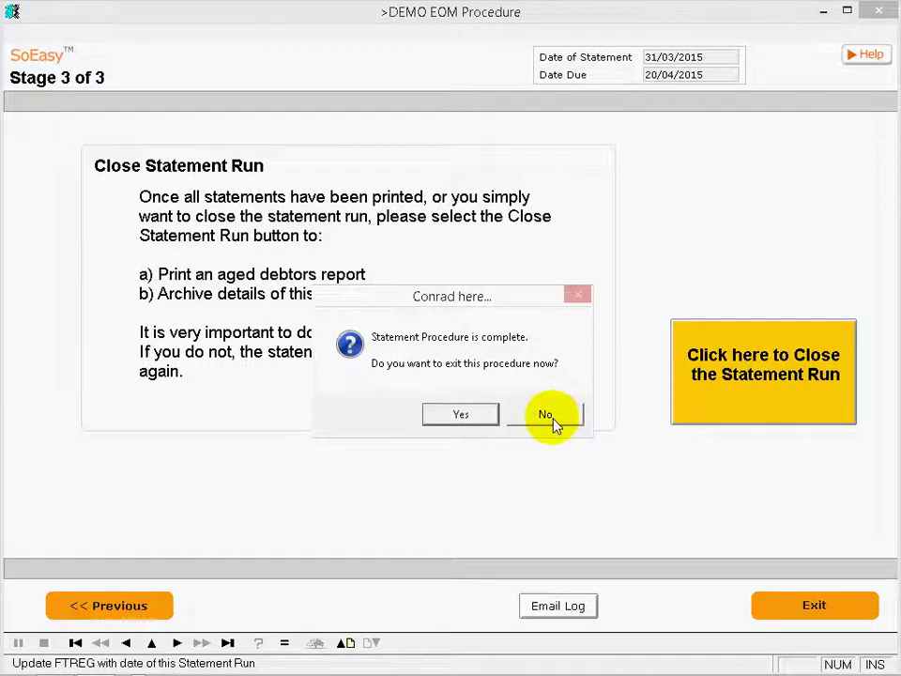
left_click(472, 411)
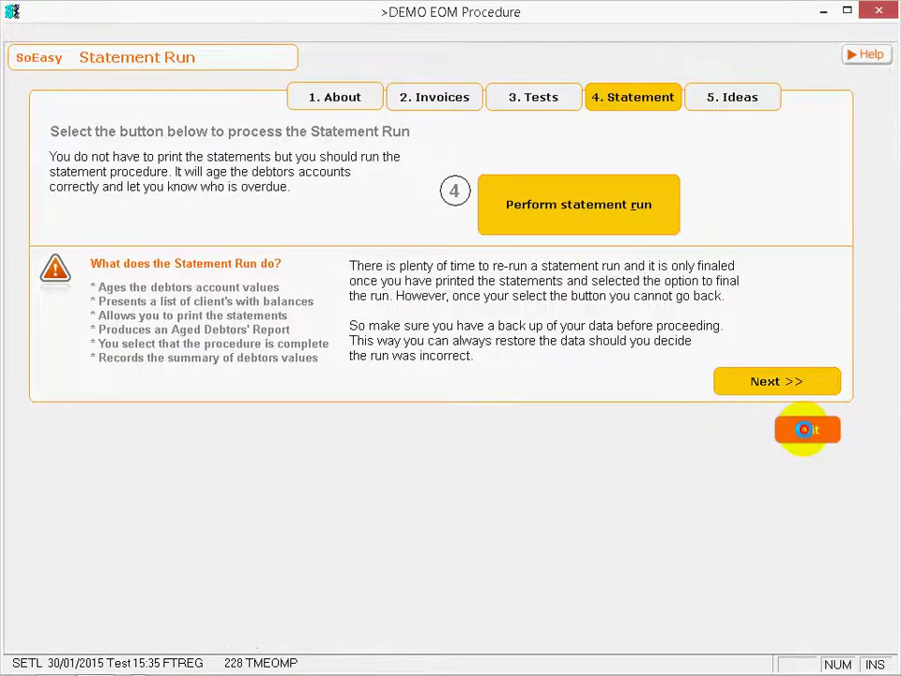
- Open the customer's current debtor transactions and inspect the overdue account administration fee entry without deleting it
left_click(805, 428)
left_click(711, 219)
left_click(718, 166)
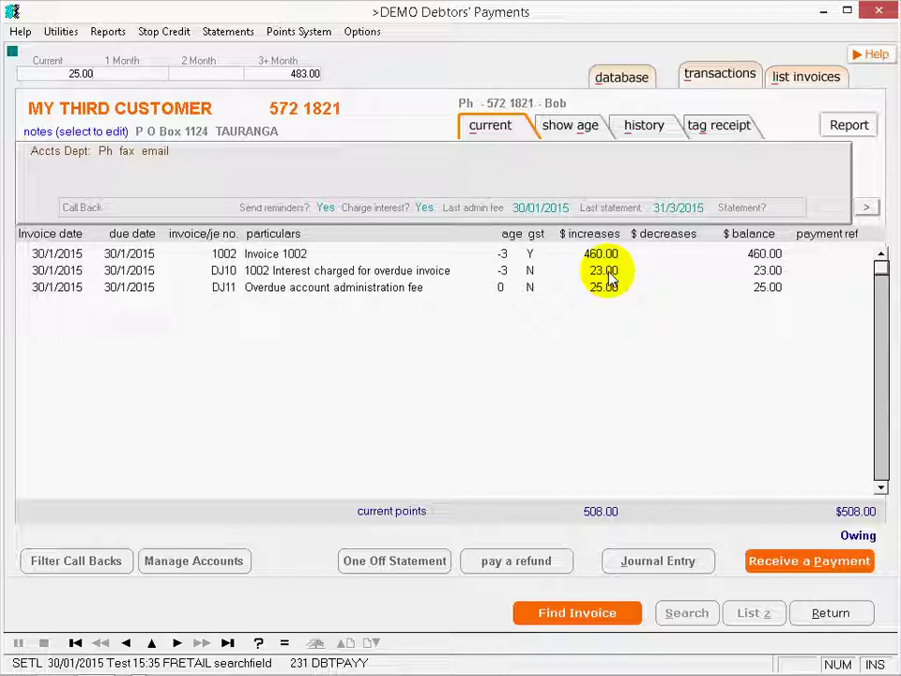
double_click(411, 290)
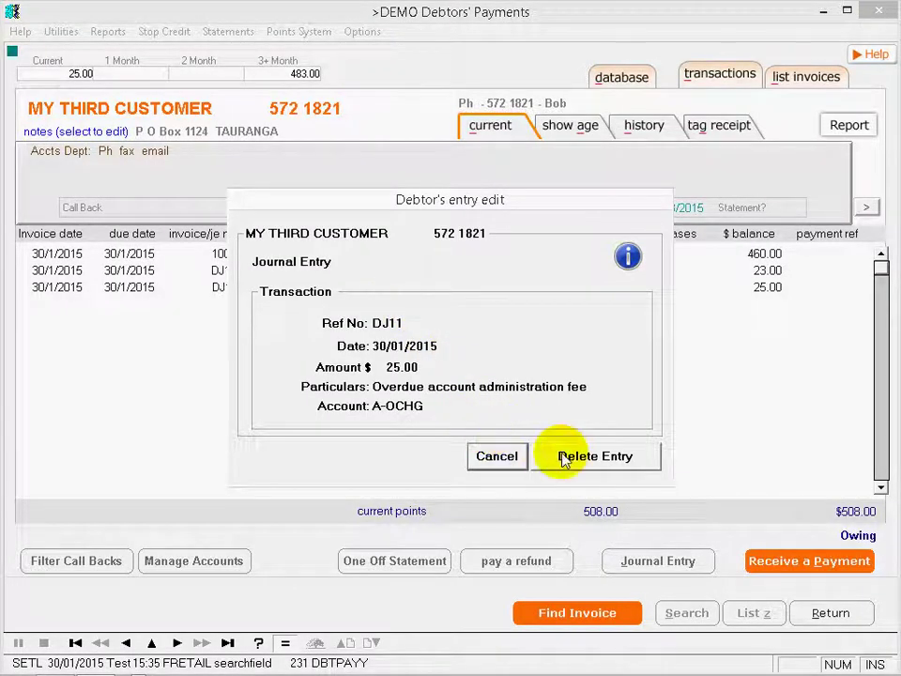
left_click(504, 462)
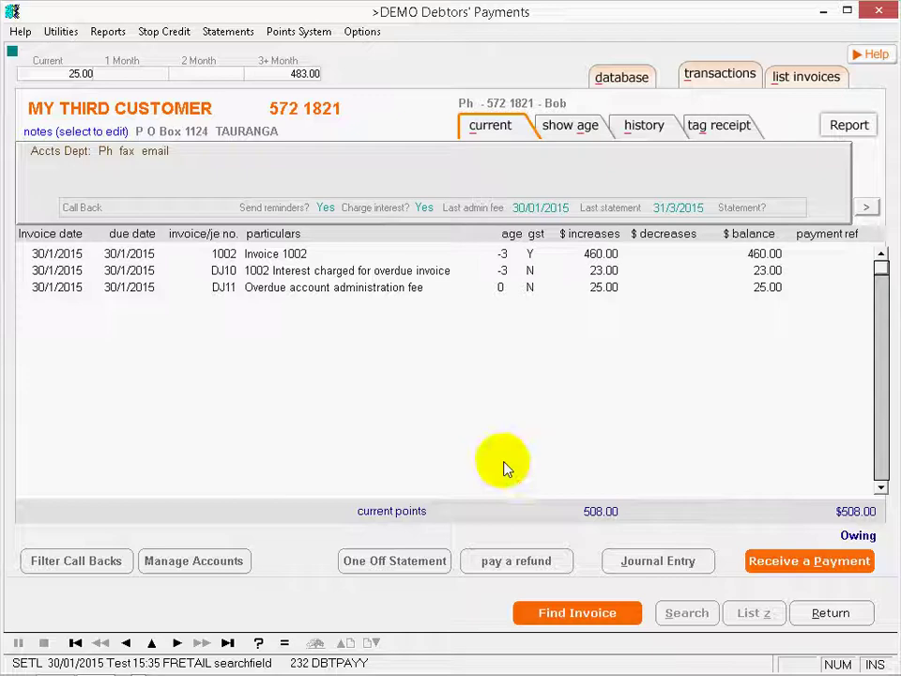
- Review the reminder and interest options in the customer's Debtors Management Notes without saving, and return to the Platform main menu
left_click(402, 184)
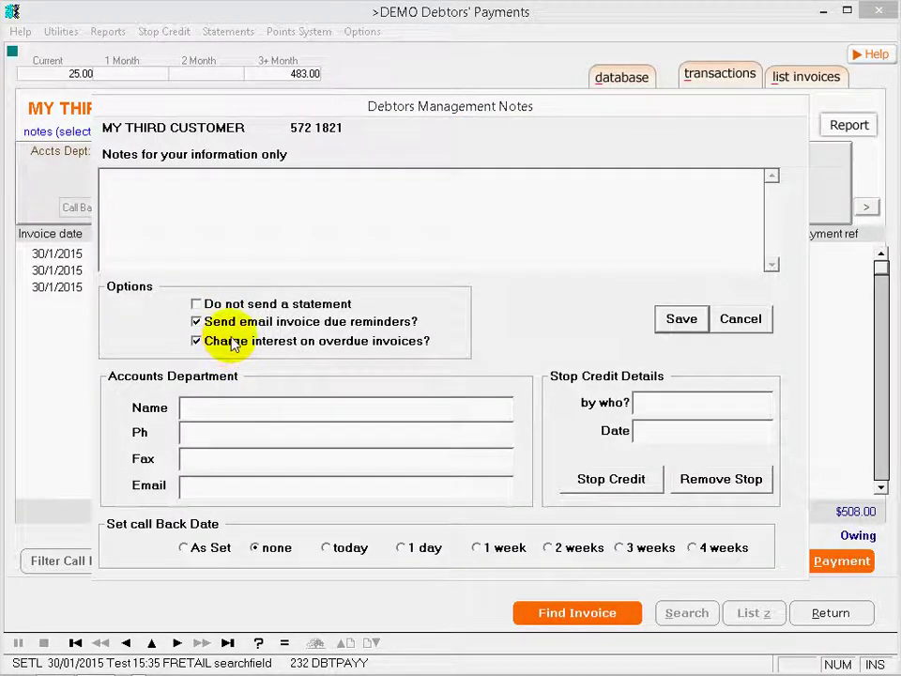
left_click(736, 319)
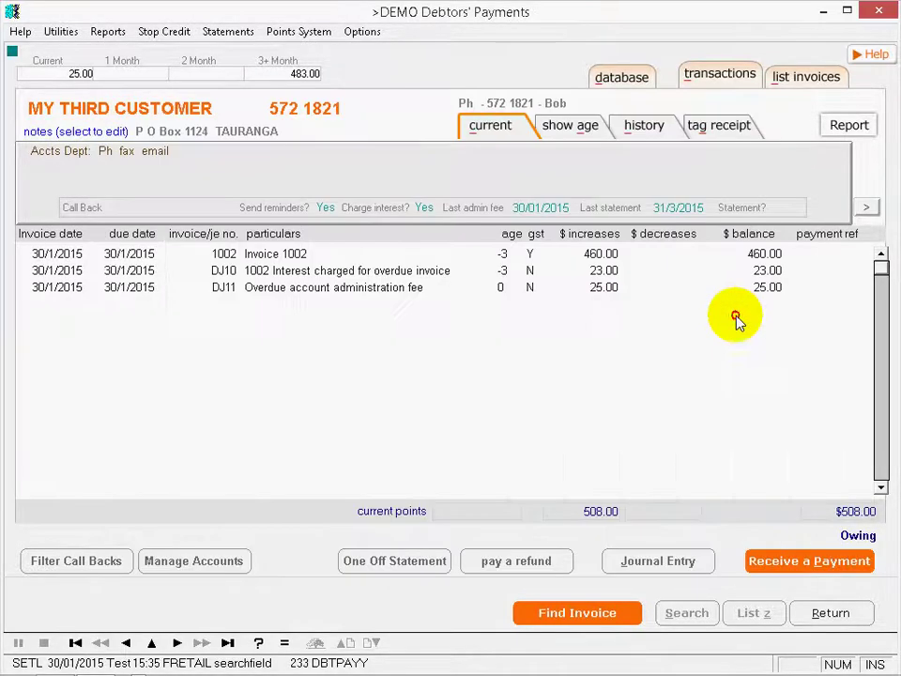
left_click(836, 612)
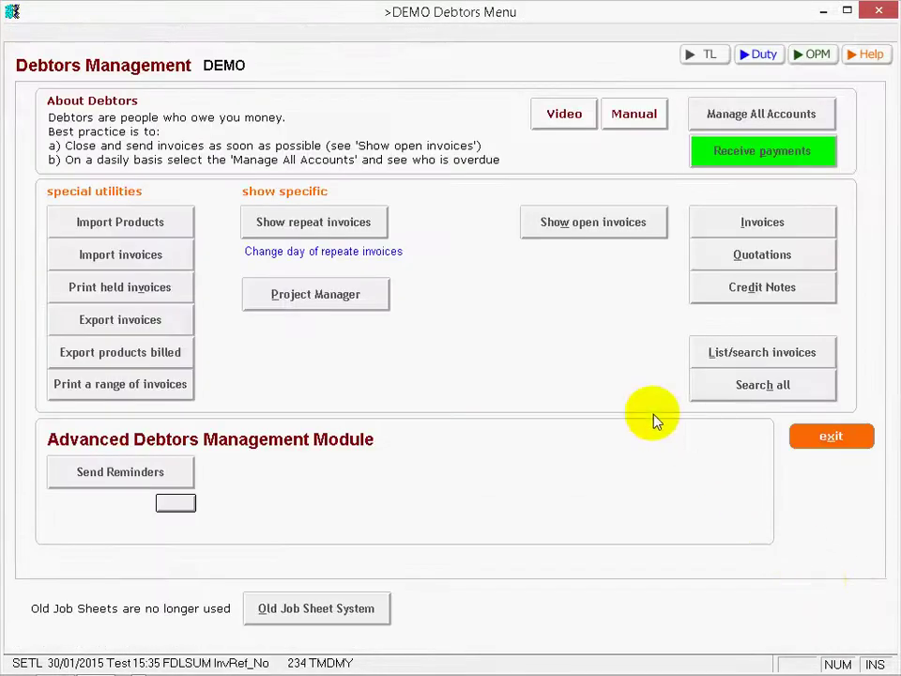
left_click(831, 435)
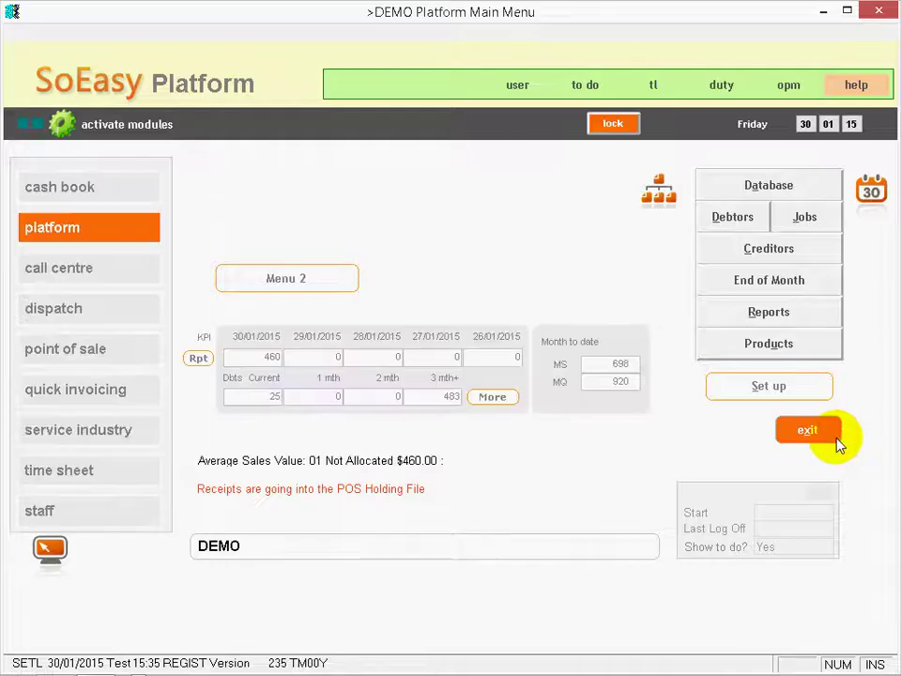